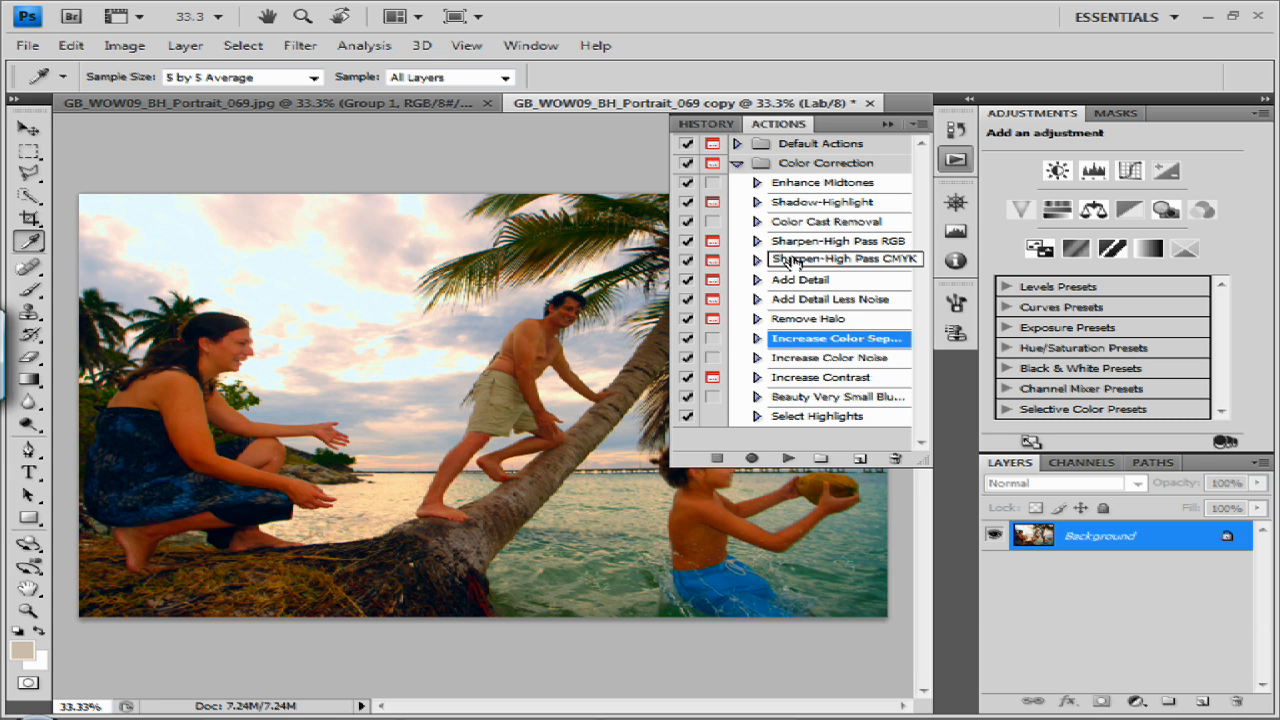
Float the Lab copy's window and copy its image into GB_WOW09_BH_Portrait_069.jpg as a new layer aligned with the original.
{"action": "left_click_drag", "start_coordinate": [581, 106], "coordinate": [550, 226]}
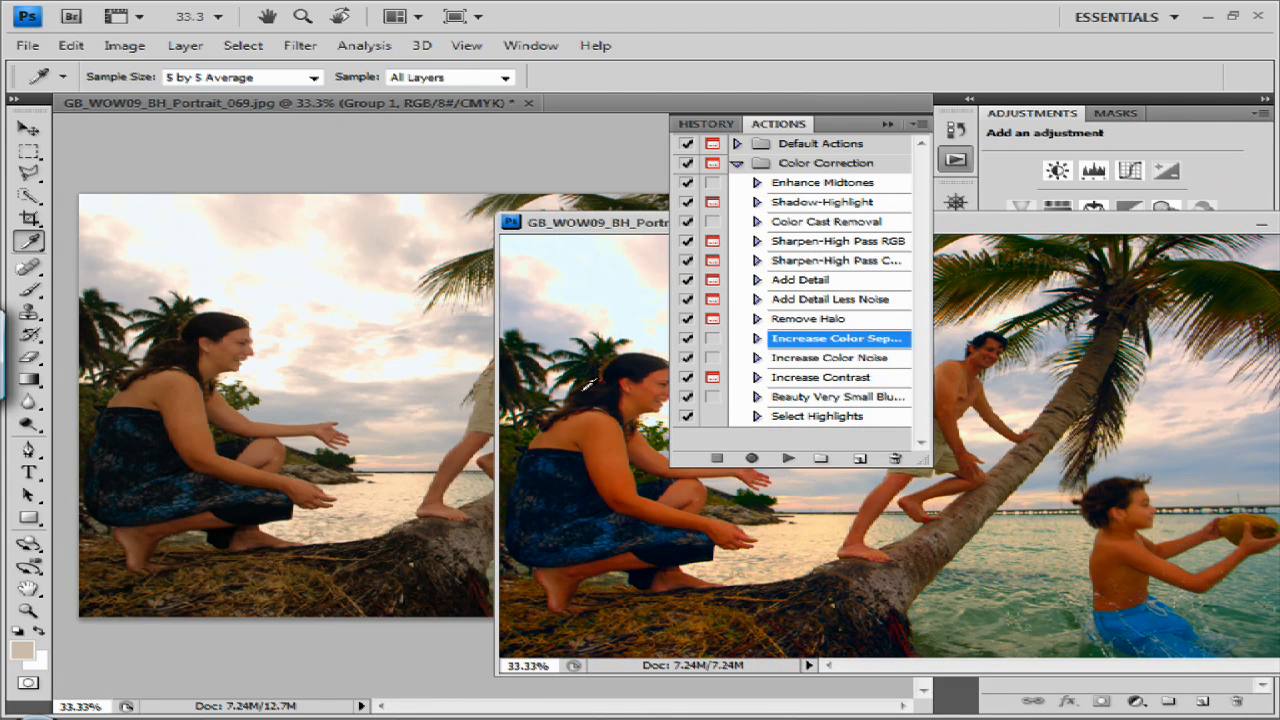
{"action": "key", "text": "v"}
{"action": "key", "text": "shift"}
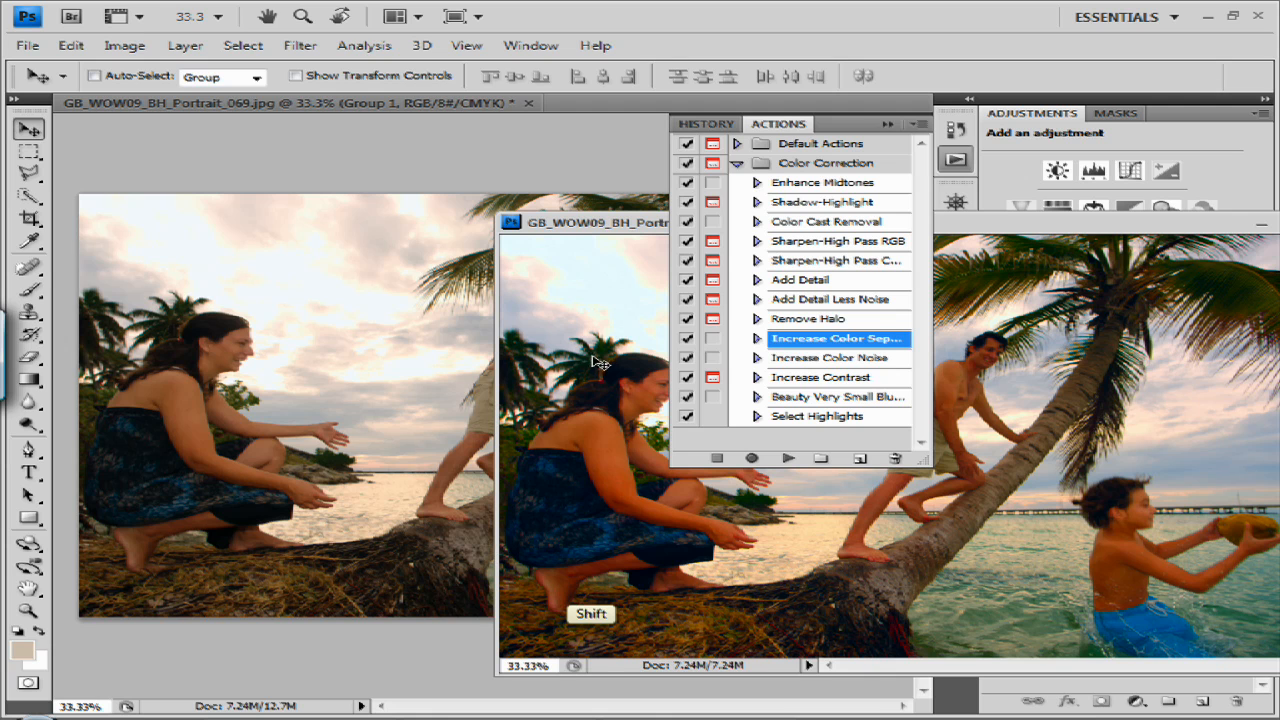
{"action": "left_click_drag", "start_coordinate": [345, 412], "coordinate": [340, 404]}
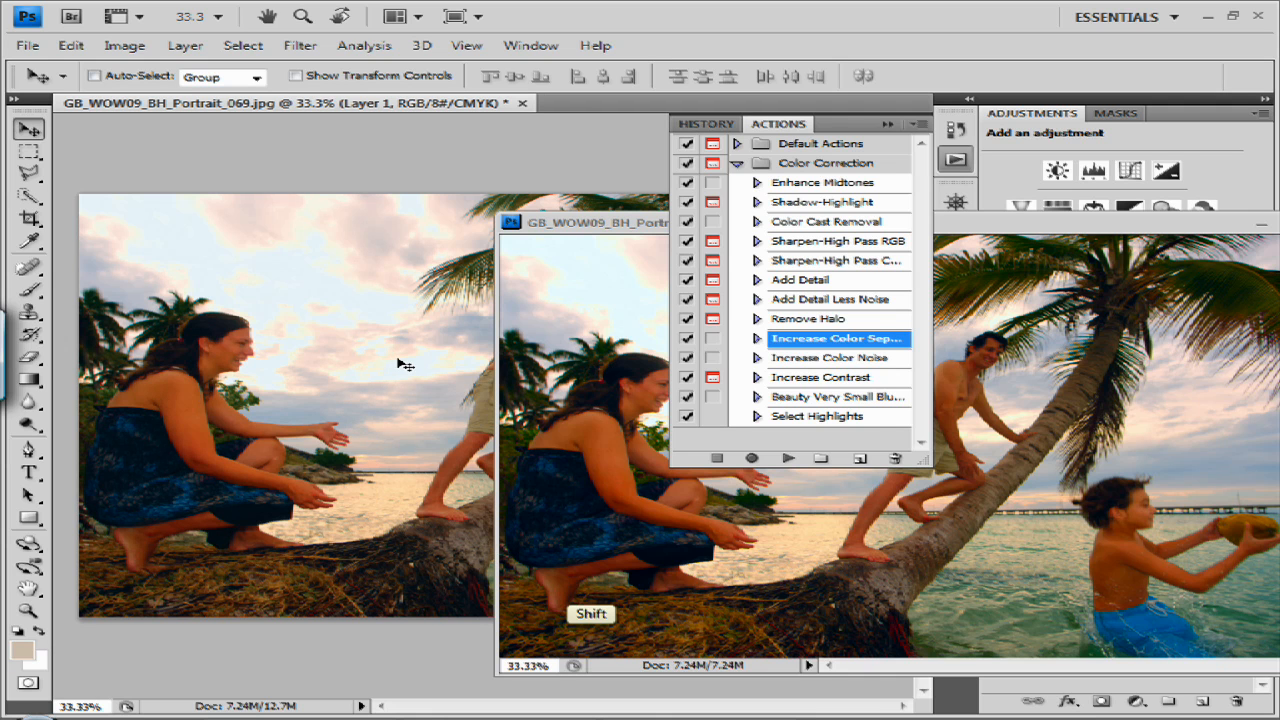
Close the Lab copy document without saving its changes.
{"action": "left_click_drag", "start_coordinate": [1168, 221], "coordinate": [924, 239]}
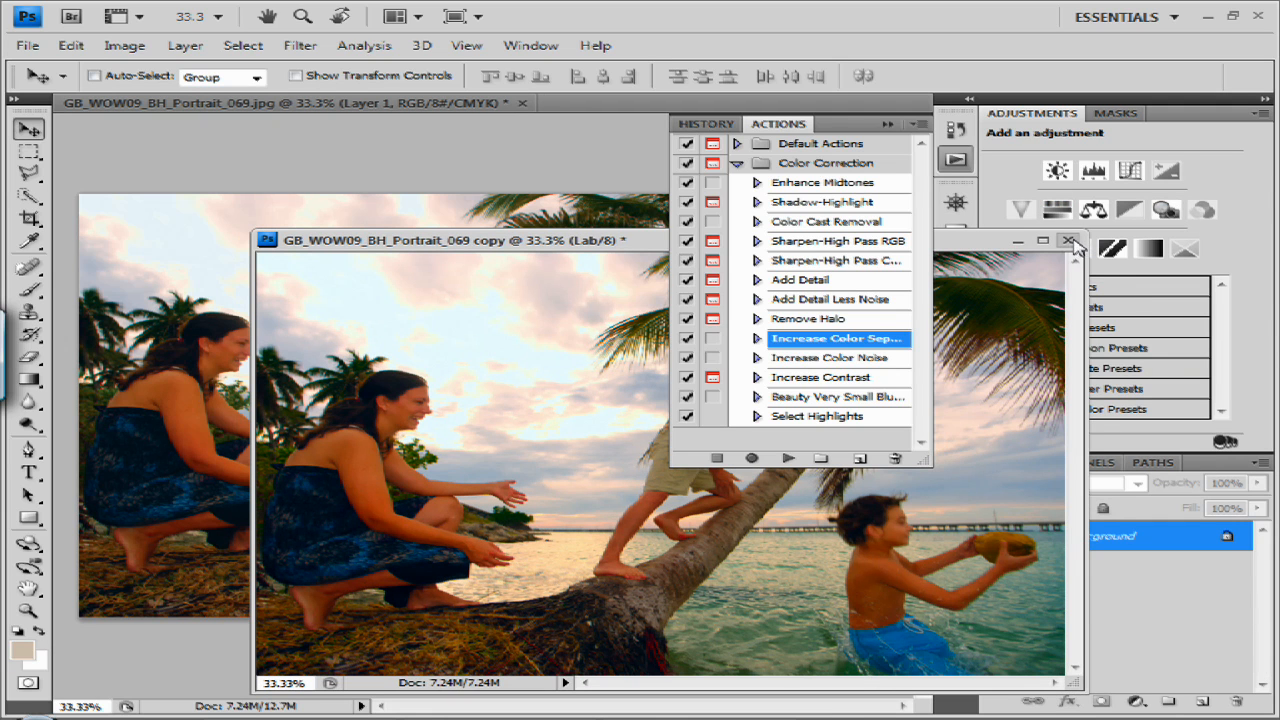
{"action": "left_click", "coordinate": [1069, 242]}
{"action": "left_click", "coordinate": [582, 281]}
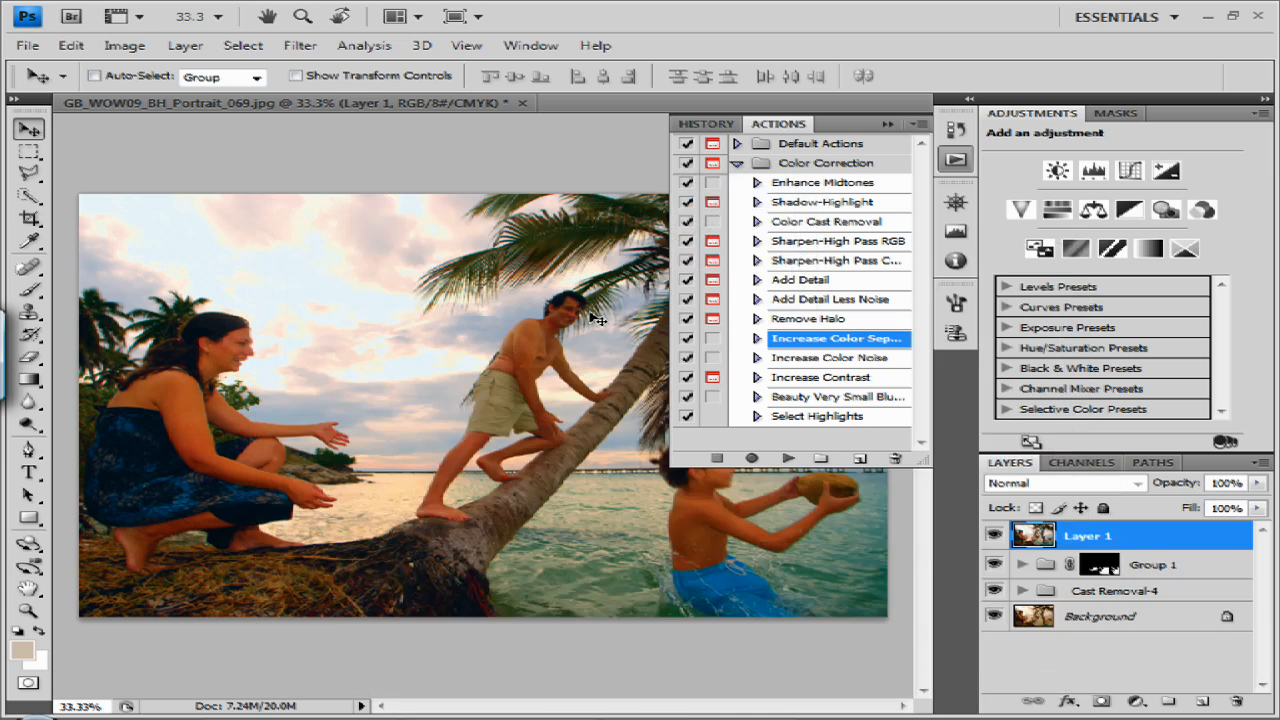
Compare the image with and without Layer 1, collapsing the Actions list to see the whole picture.
{"action": "left_click", "coordinate": [993, 536]}
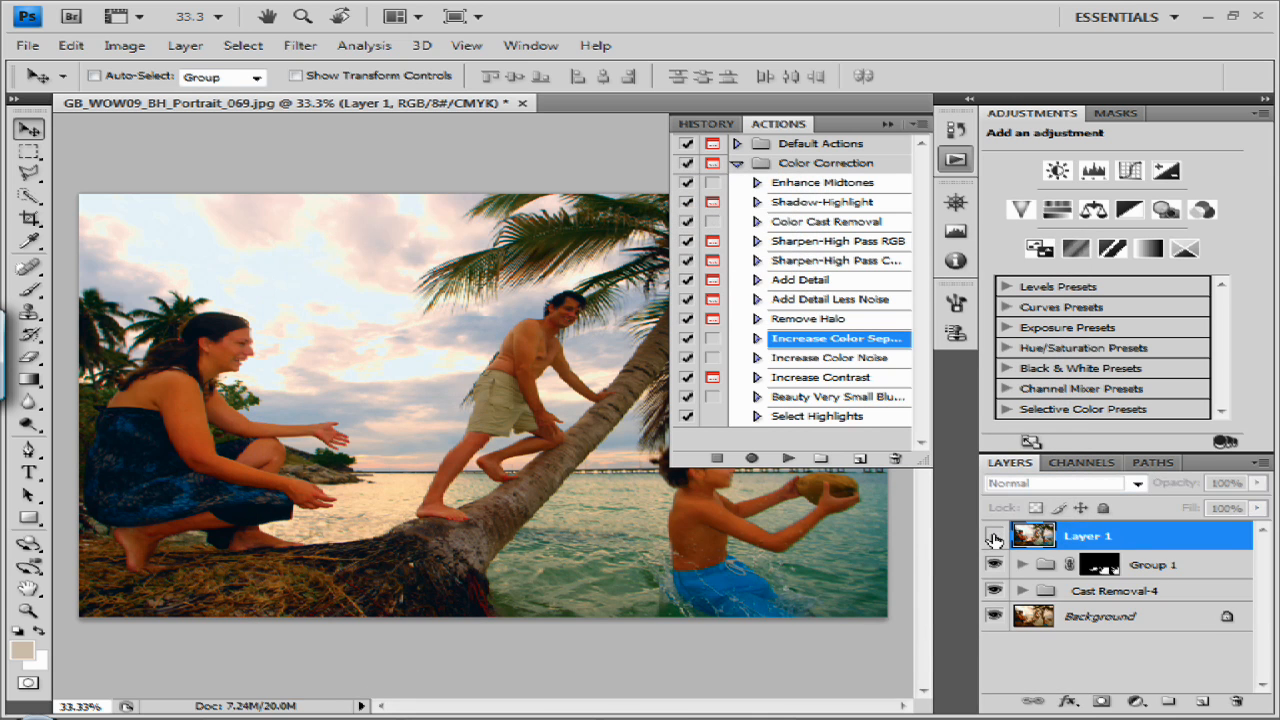
{"action": "left_click", "coordinate": [993, 537]}
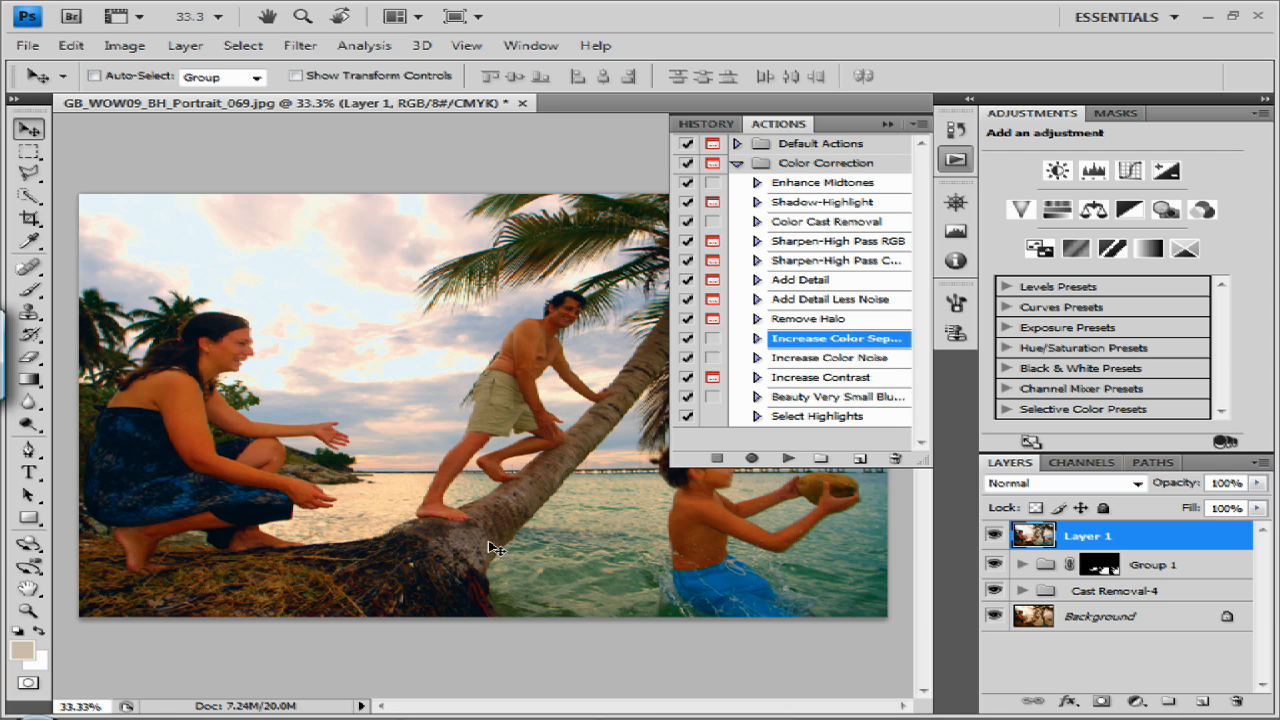
{"action": "left_click", "coordinate": [995, 537]}
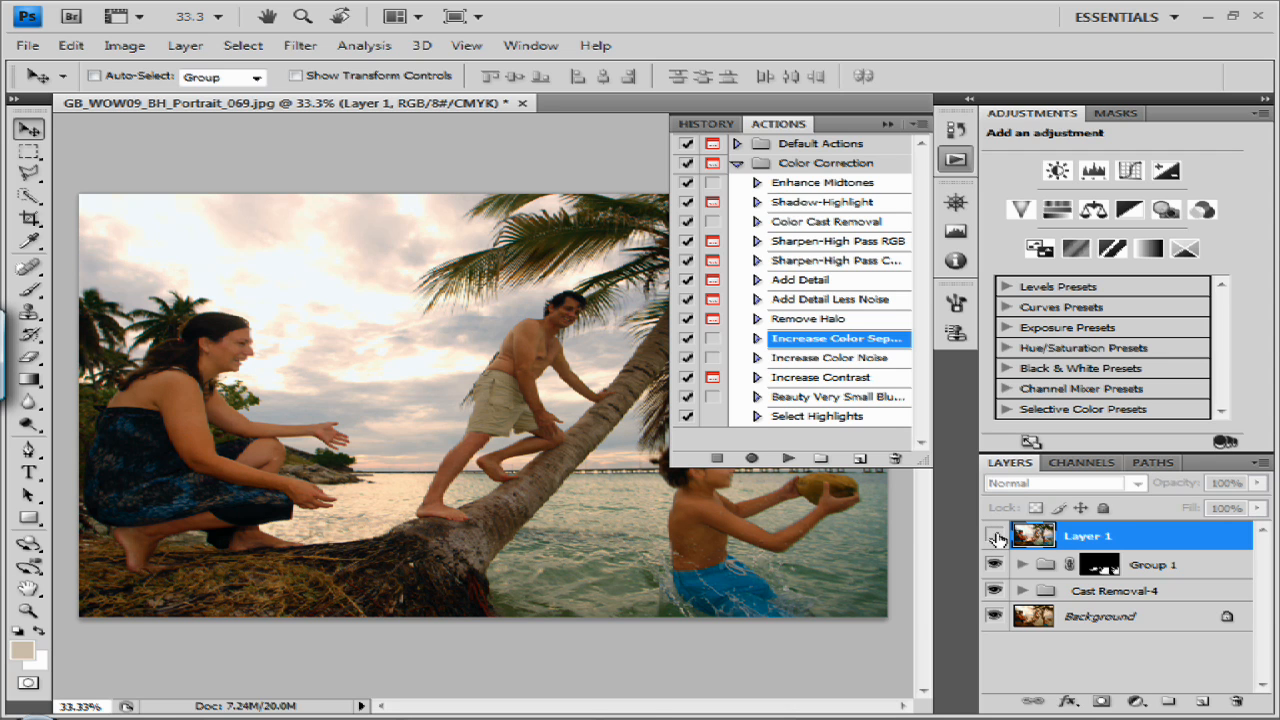
{"action": "left_click", "coordinate": [995, 537]}
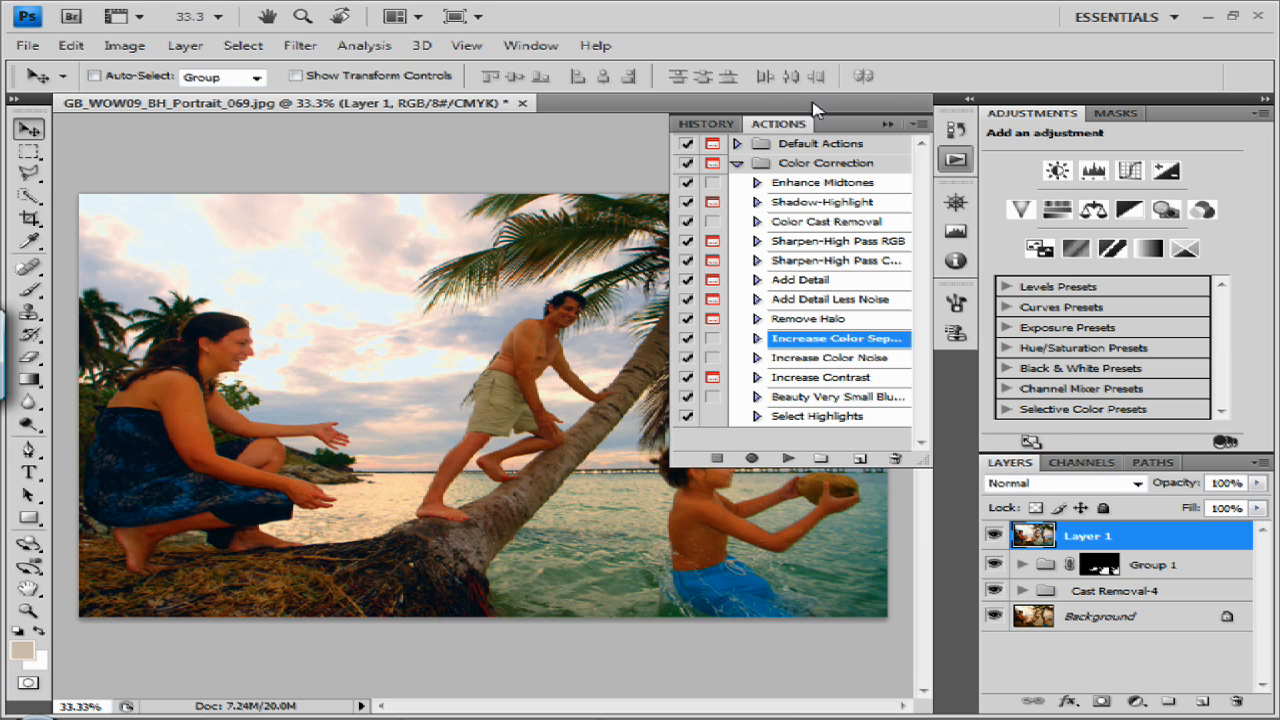
{"action": "left_click", "coordinate": [887, 124]}
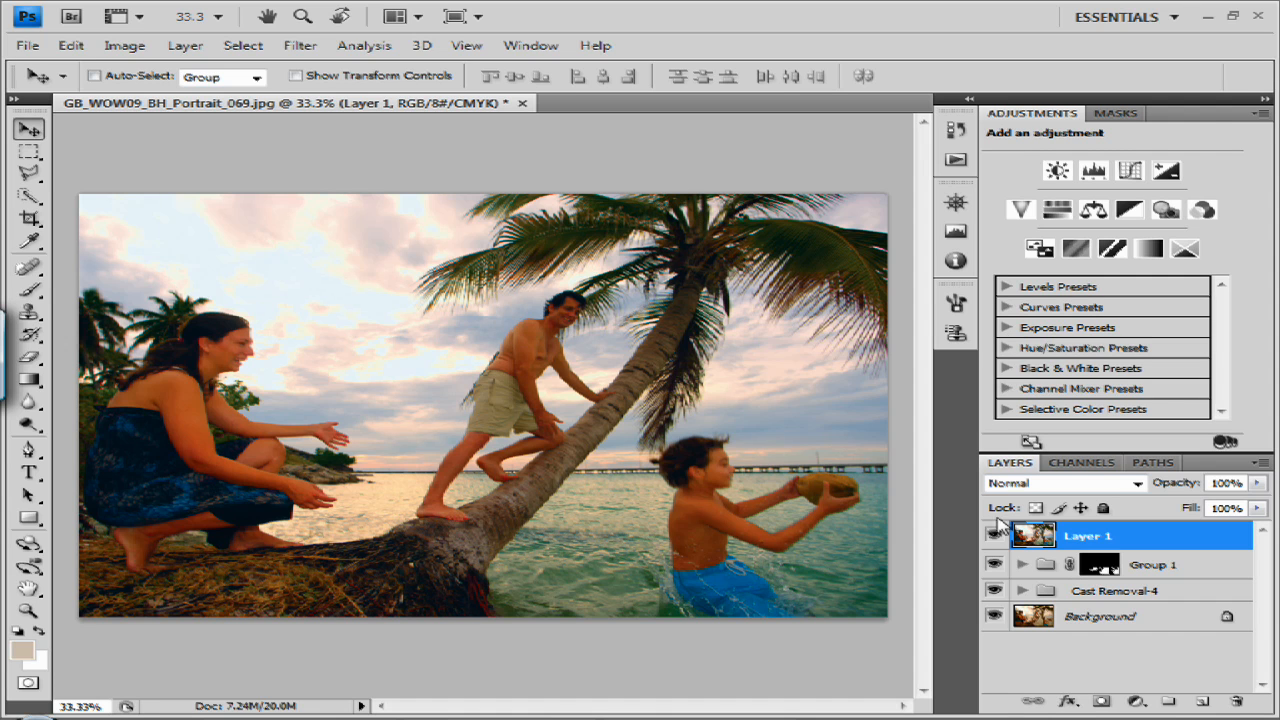
{"action": "left_click", "coordinate": [995, 533]}
{"action": "left_click", "coordinate": [993, 535]}
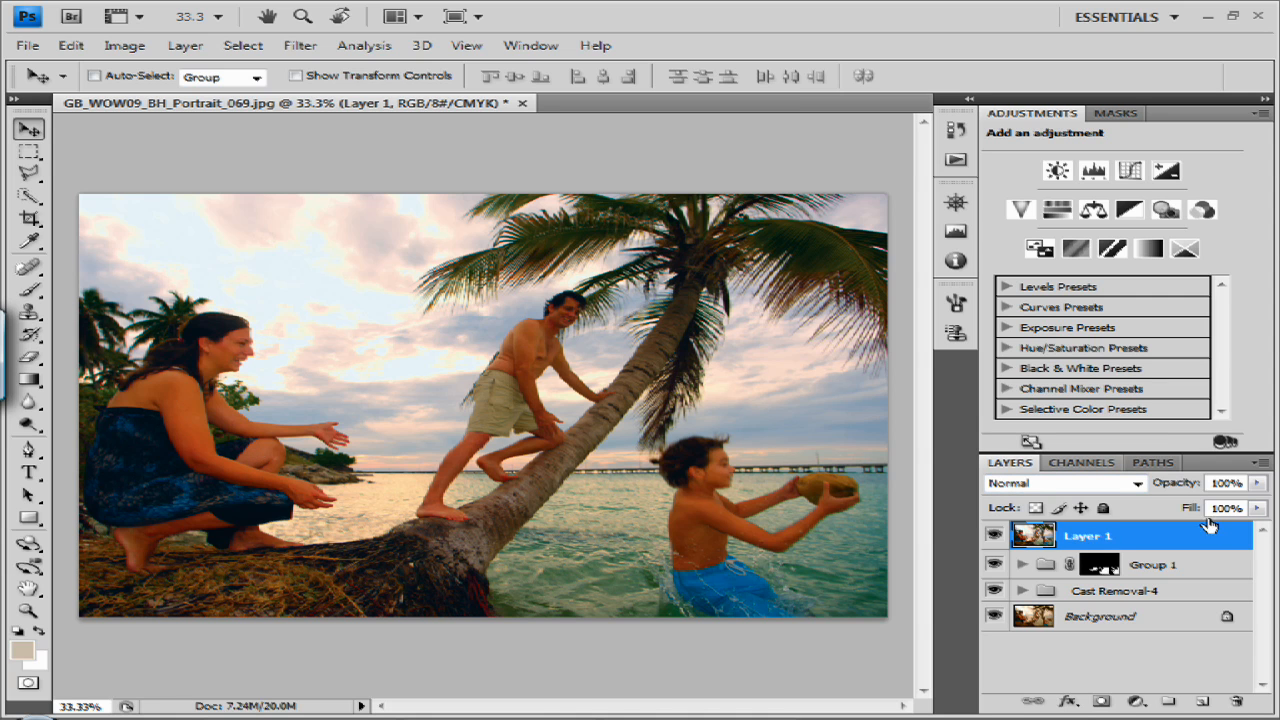
Lower Layer 1's fill to 40%.
{"action": "left_click_drag", "start_coordinate": [1256, 508], "coordinate": [1195, 533]}
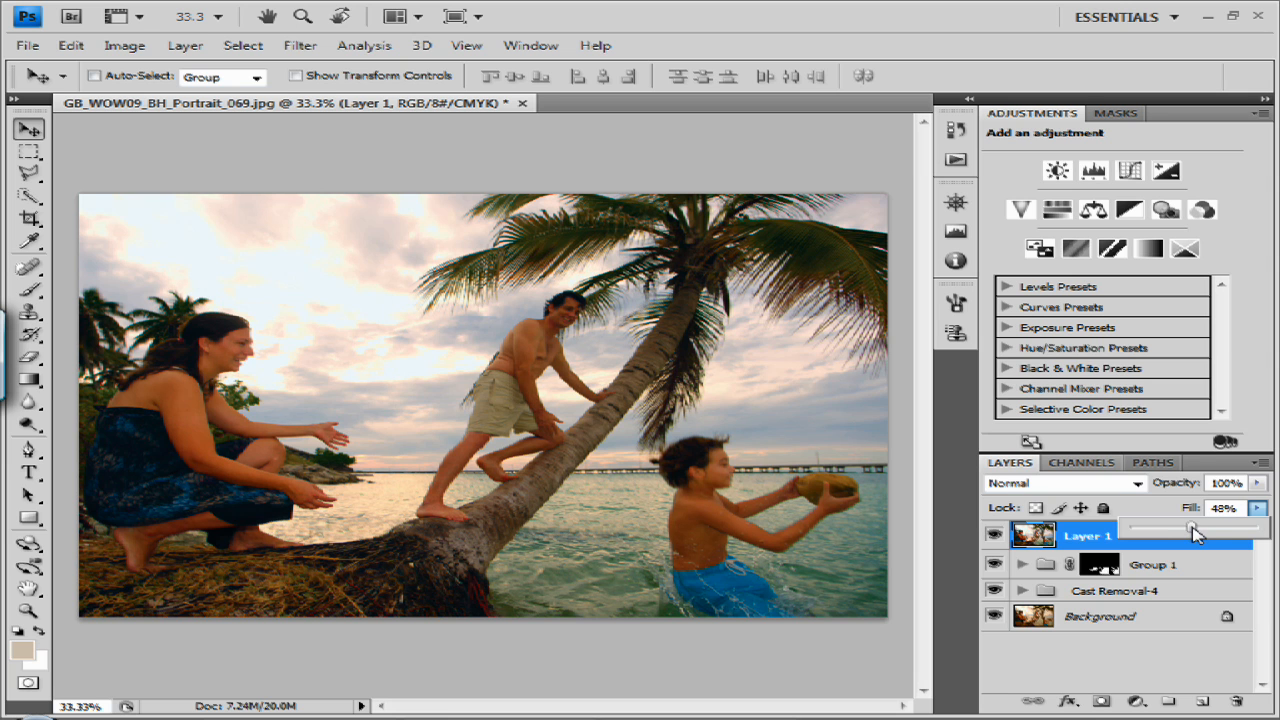
{"action": "left_click_drag", "start_coordinate": [1191, 525], "coordinate": [1189, 525]}
{"action": "left_click_drag", "start_coordinate": [1187, 537], "coordinate": [1190, 536]}
{"action": "left_click", "coordinate": [773, 472]}
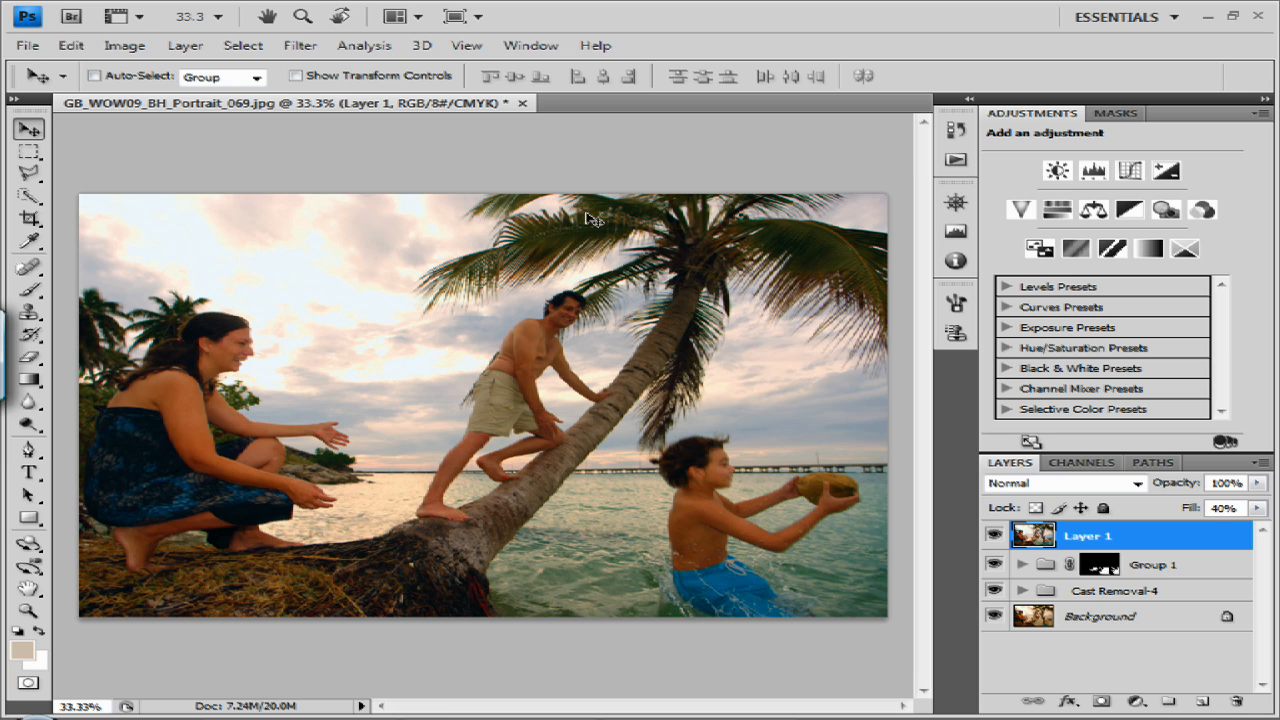
Duplicate Layer 1 and set the duplicate's fill to 100%.
{"action": "left_click_drag", "start_coordinate": [1038, 540], "coordinate": [1200, 705]}
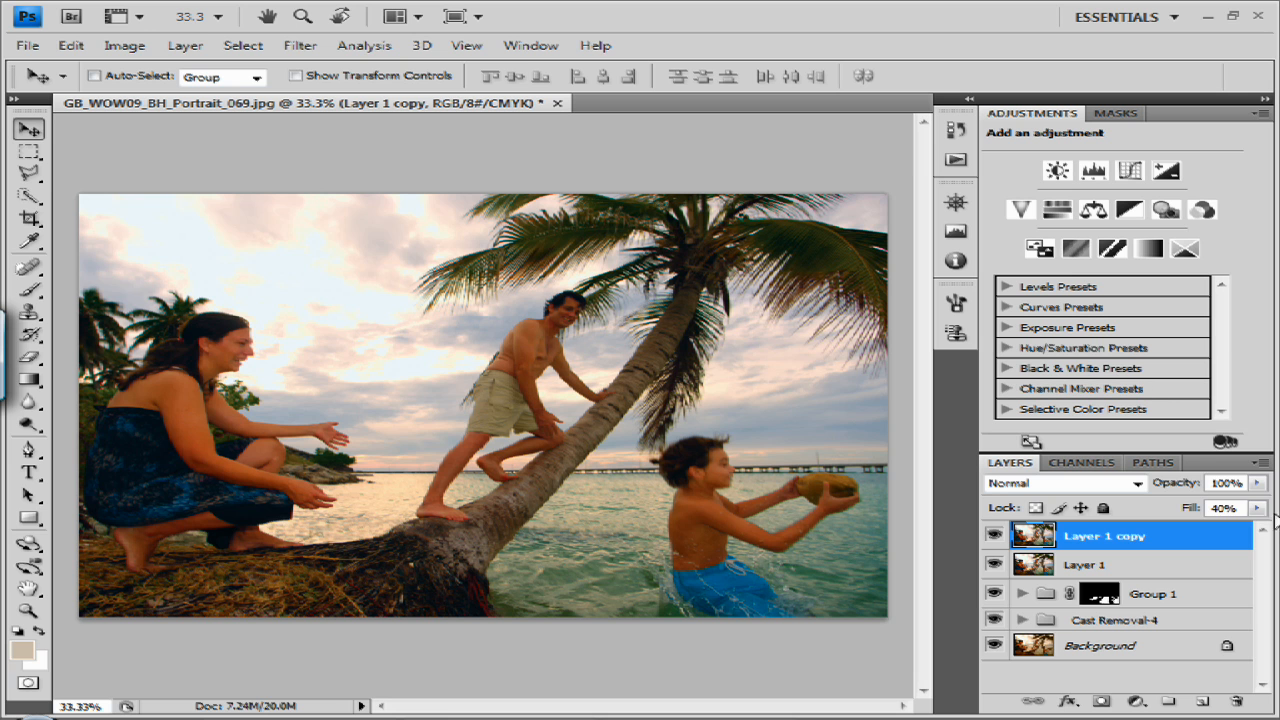
{"action": "left_click", "coordinate": [1257, 508]}
{"action": "left_click", "coordinate": [1258, 527]}
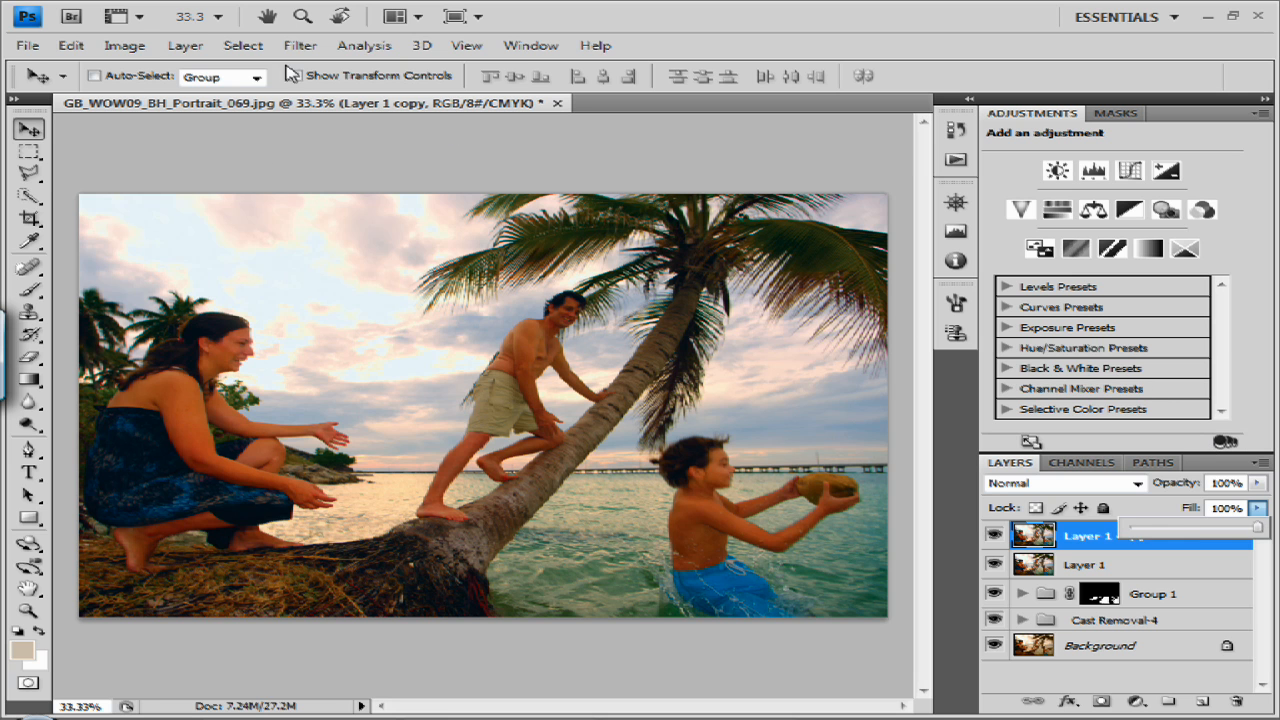
Start a Color Range selection on Layer 1 copy and sample several green tones from the palm fronds and foliage.
{"action": "left_click", "coordinate": [245, 46]}
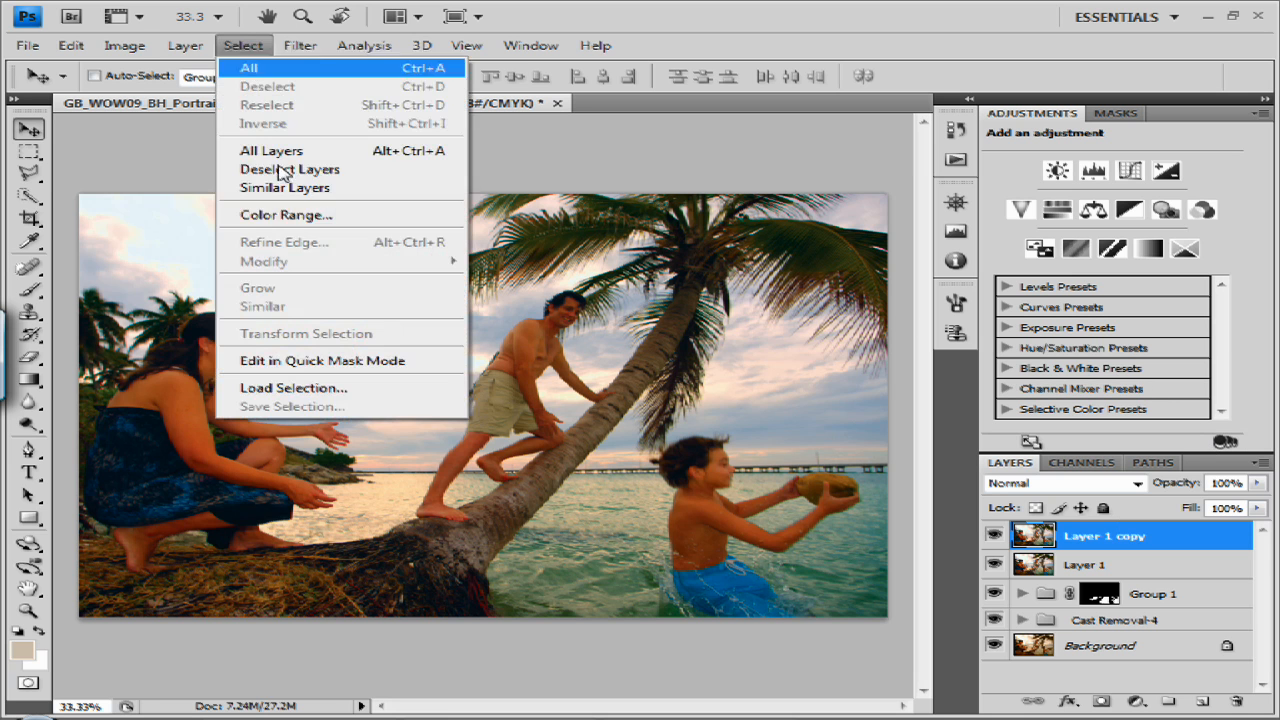
{"action": "left_click", "coordinate": [286, 214]}
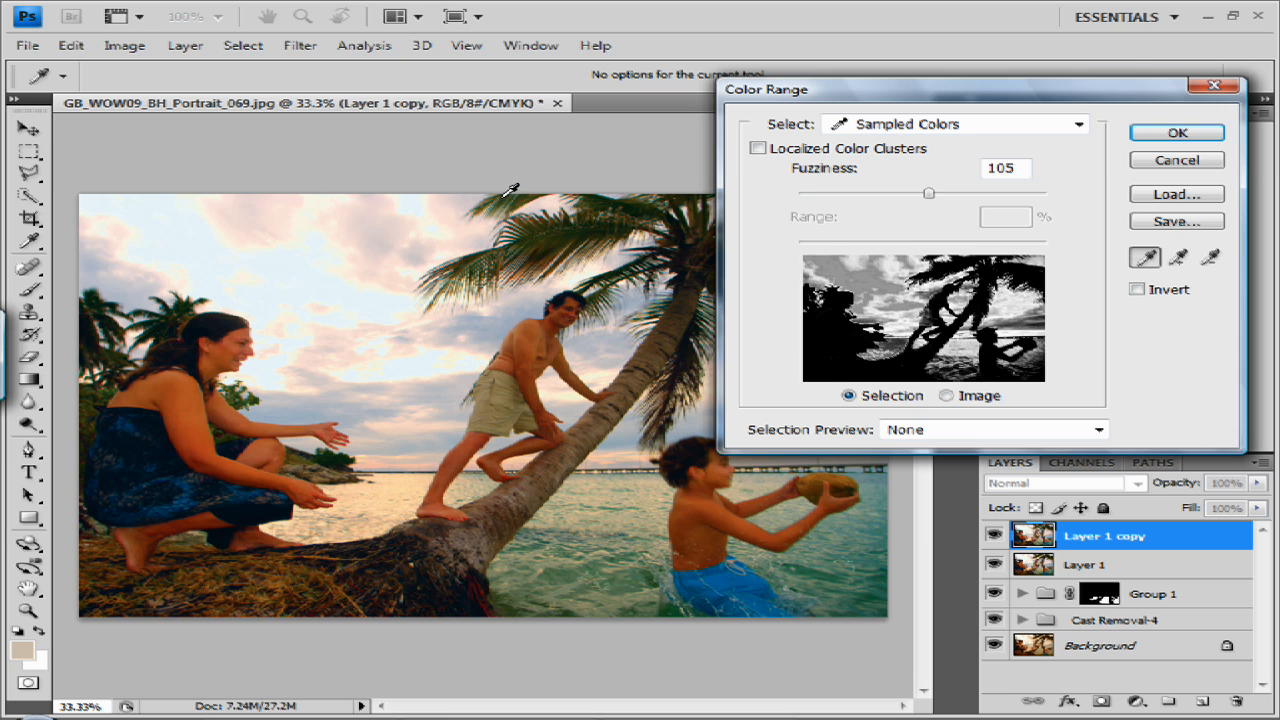
{"action": "left_click", "coordinate": [507, 192]}
{"action": "key", "text": "shift"}
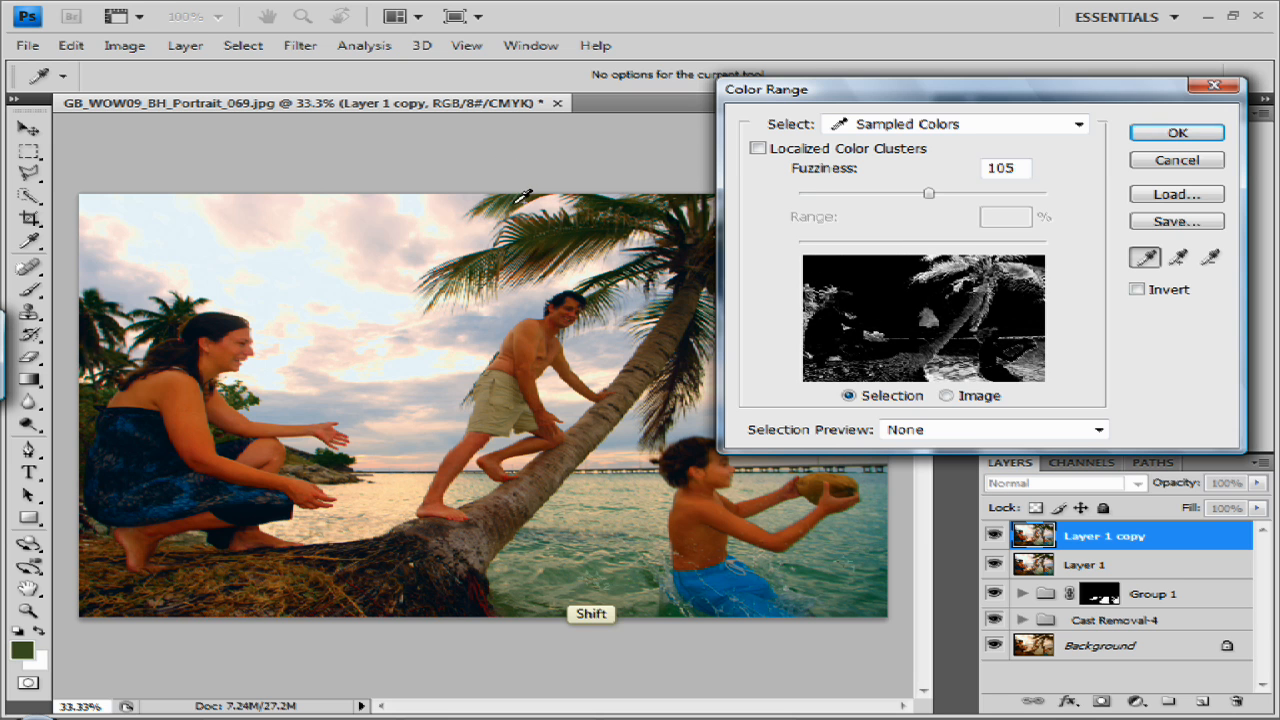
{"action": "left_click", "coordinate": [527, 195], "text": "shift"}
{"action": "left_click", "coordinate": [523, 200], "text": "shift"}
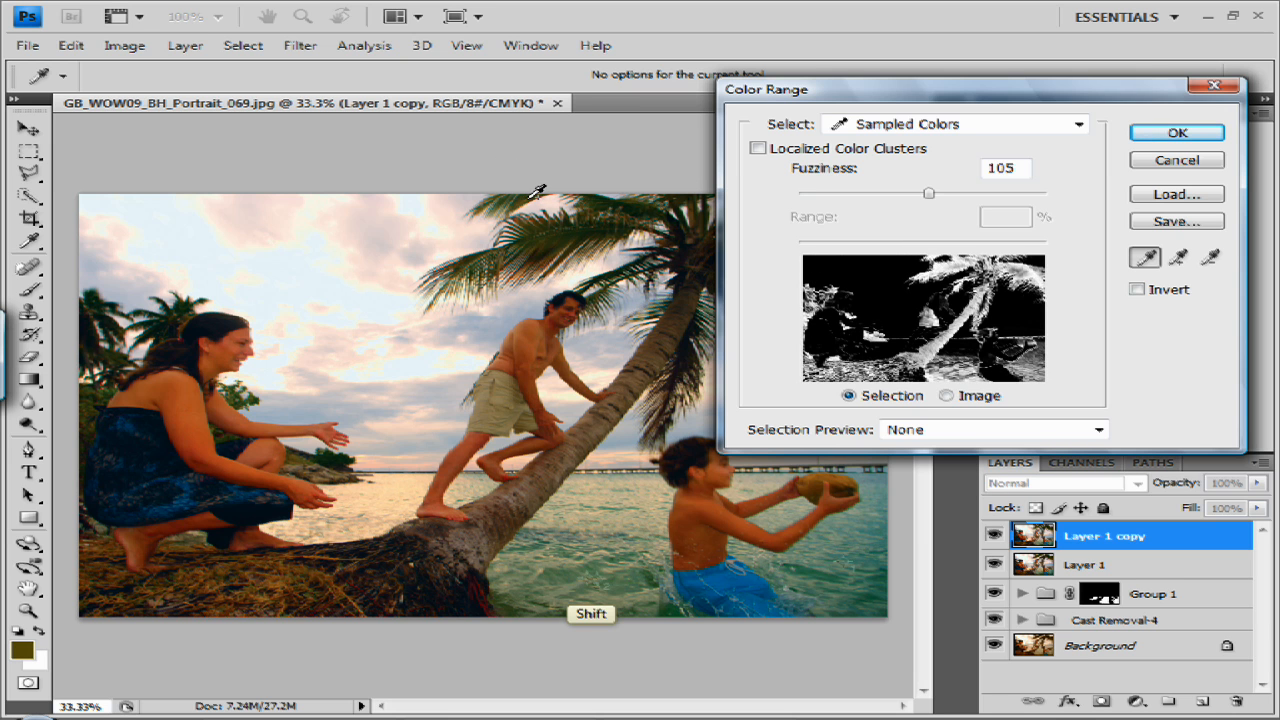
{"action": "left_click", "coordinate": [468, 264], "text": "shift"}
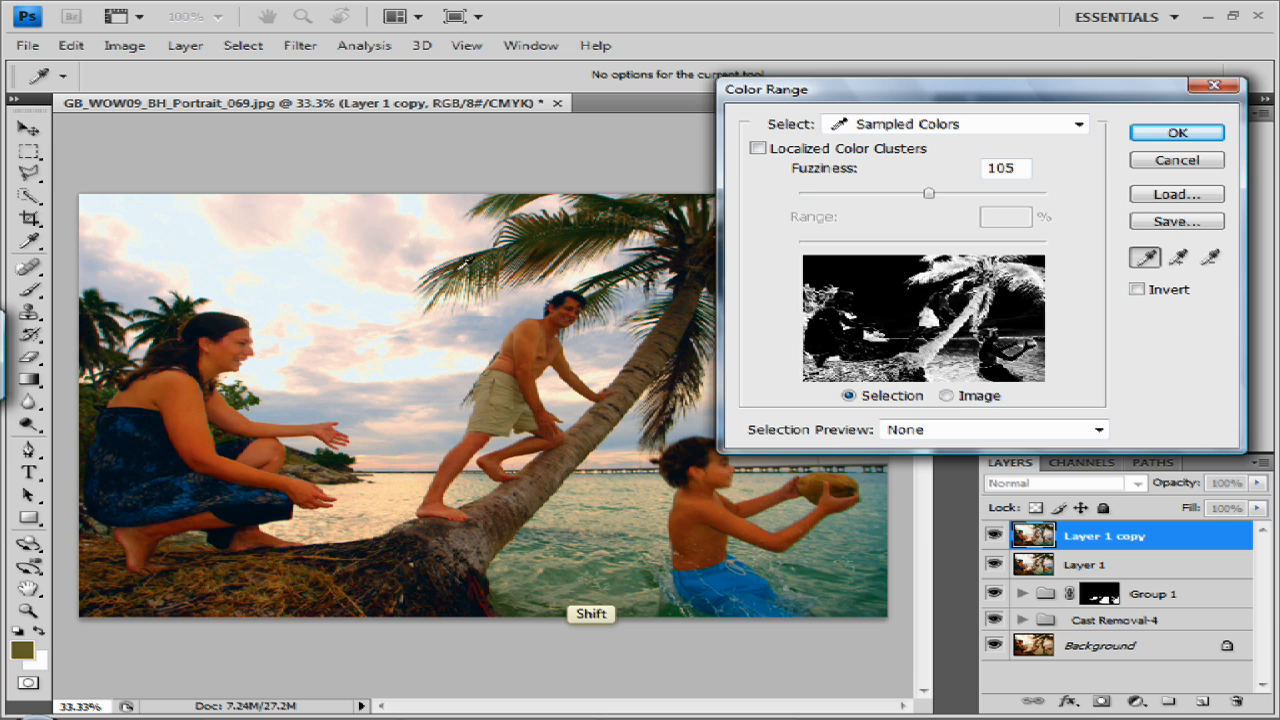
{"action": "left_click", "coordinate": [243, 366], "text": "shift"}
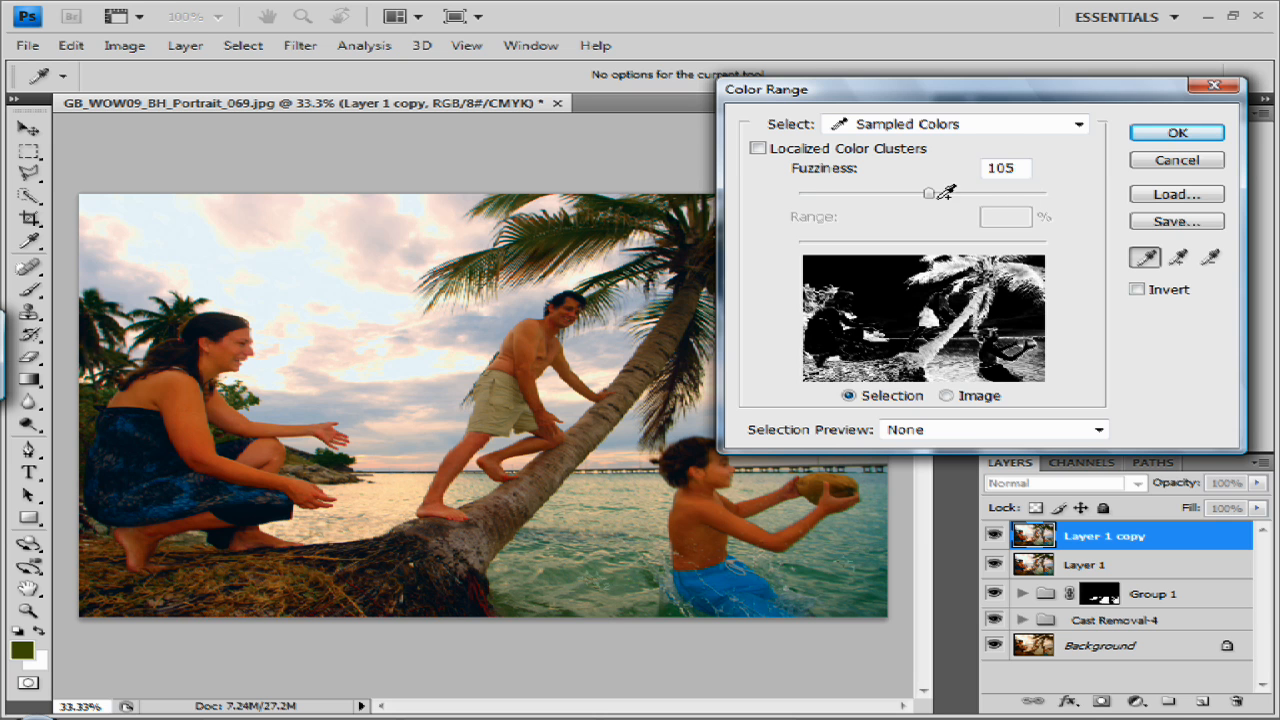
Set the Color Range fuzziness to 64, turn the selection into a mask on Layer 1 copy, and compare its effect.
{"action": "left_click_drag", "start_coordinate": [929, 194], "coordinate": [873, 195]}
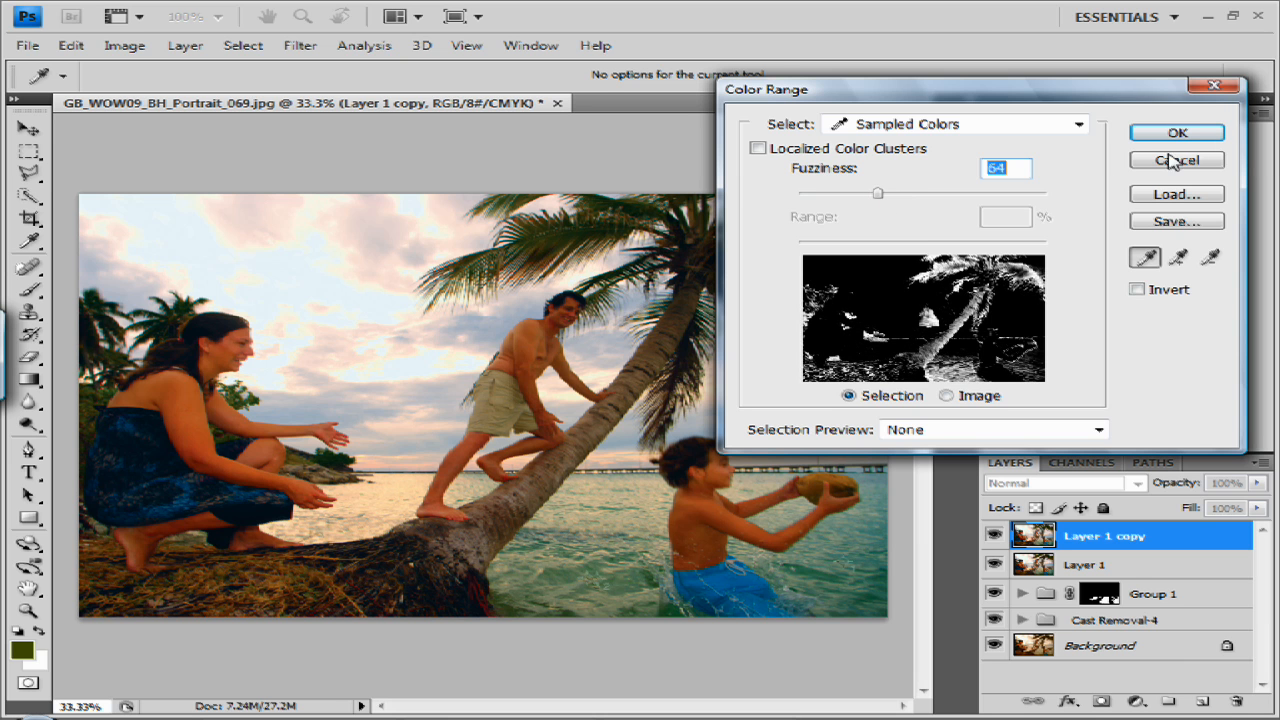
{"action": "left_click", "coordinate": [1198, 130]}
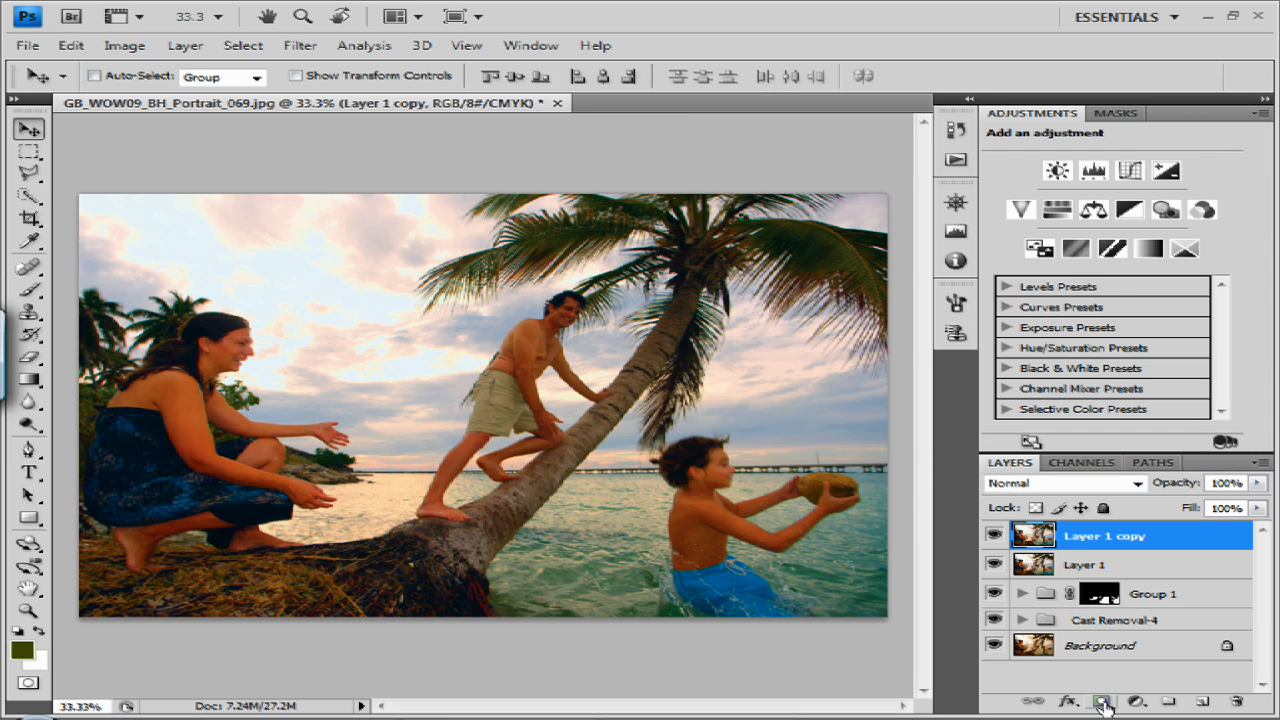
{"action": "left_click", "coordinate": [1101, 702]}
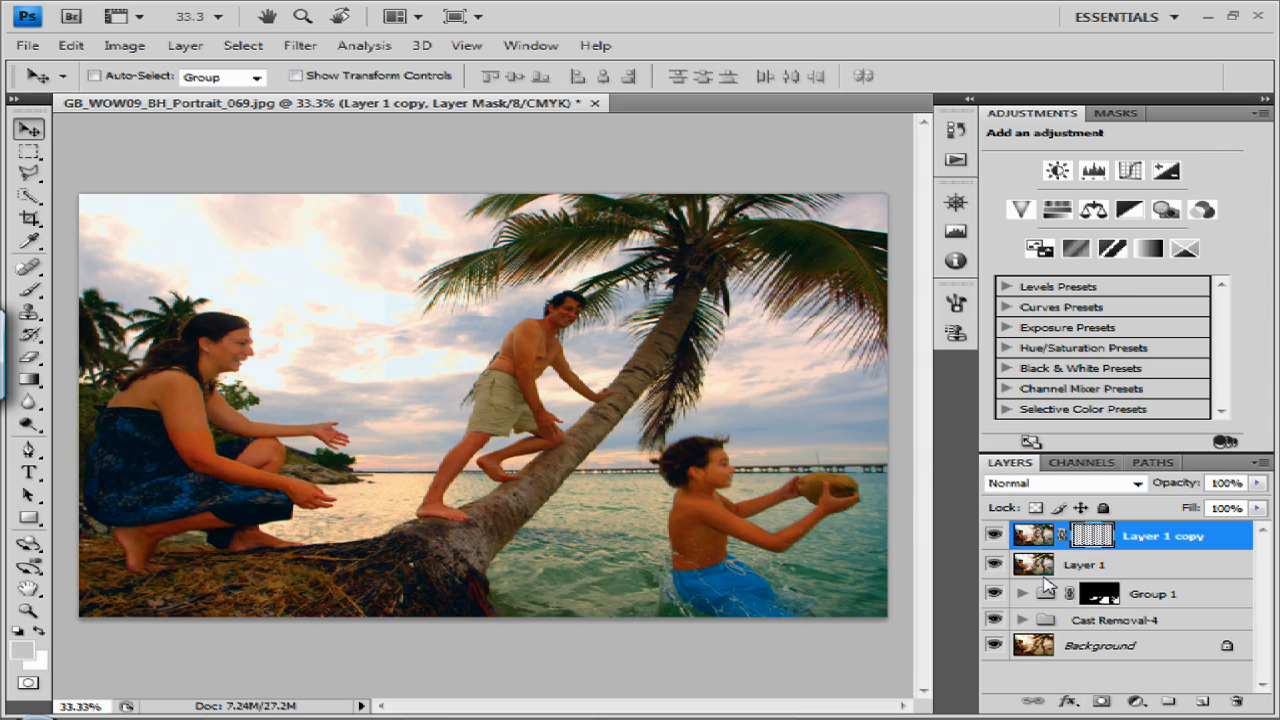
{"action": "left_click", "coordinate": [994, 536]}
{"action": "left_click", "coordinate": [994, 536]}
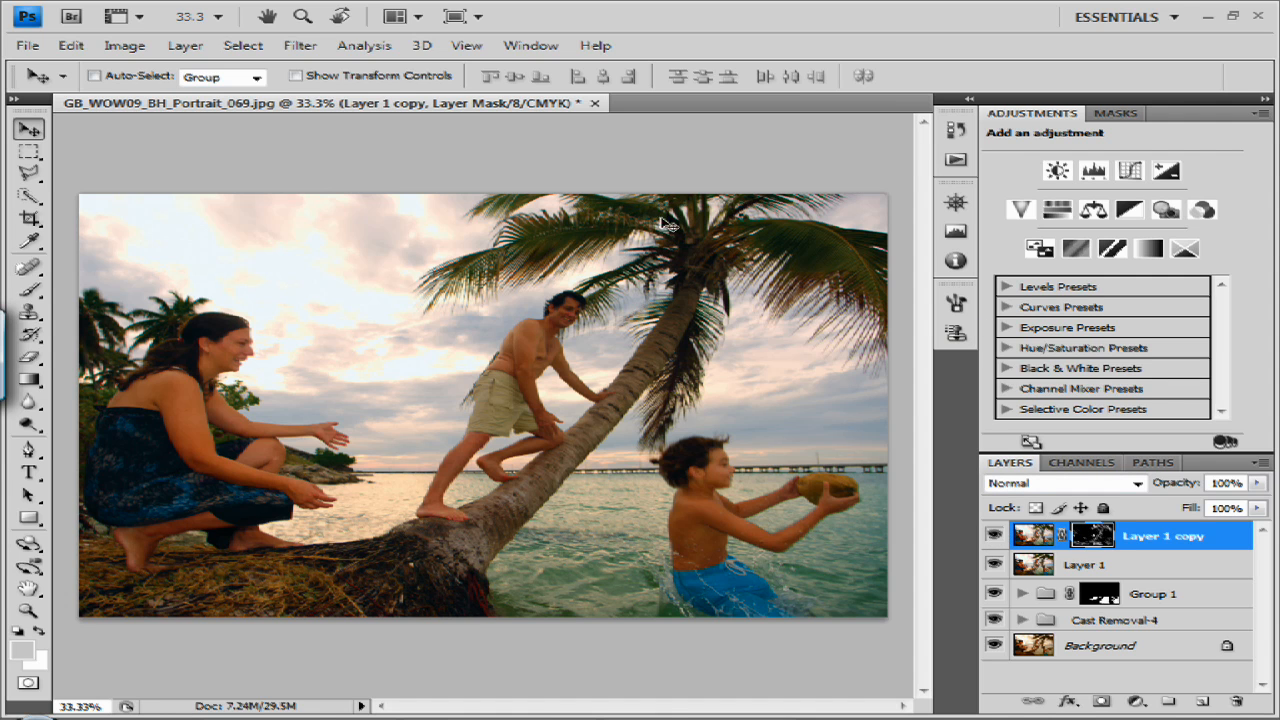
Check the effect of the unmasked Layer 1 and reduce its fill to 21%.
{"action": "left_click", "coordinate": [1072, 572]}
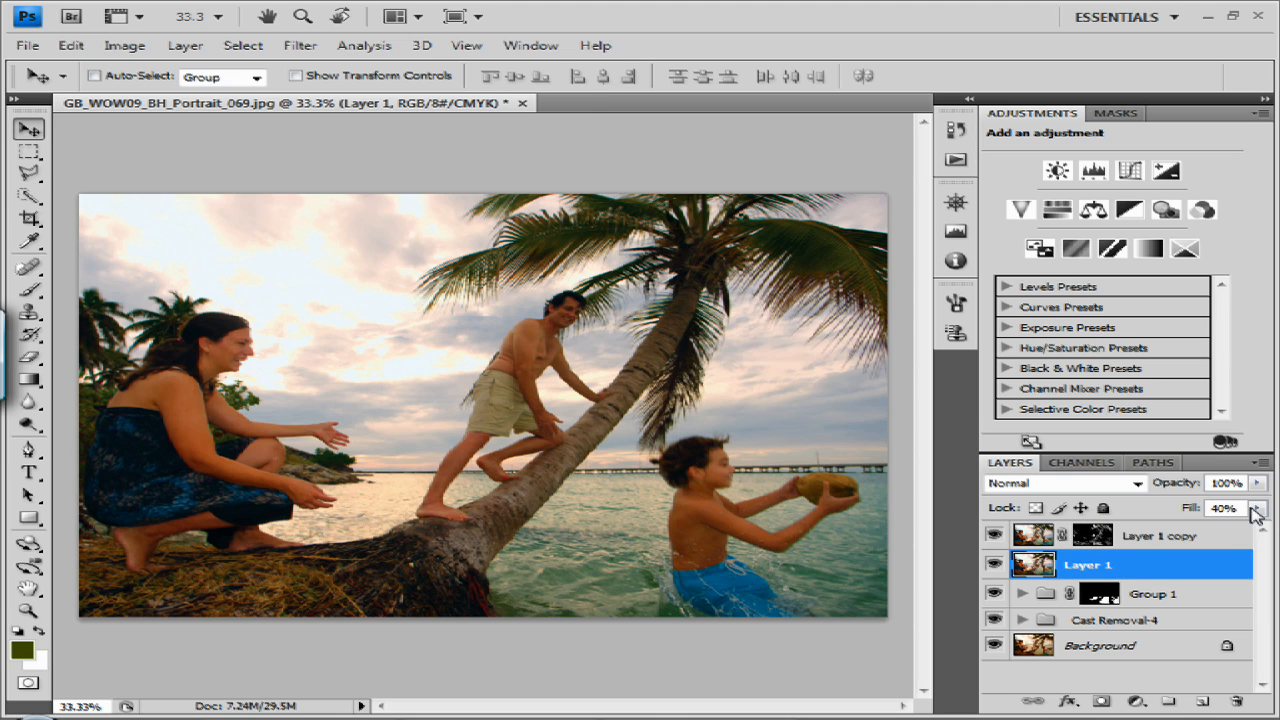
{"action": "left_click", "coordinate": [992, 565]}
{"action": "left_click", "coordinate": [992, 566]}
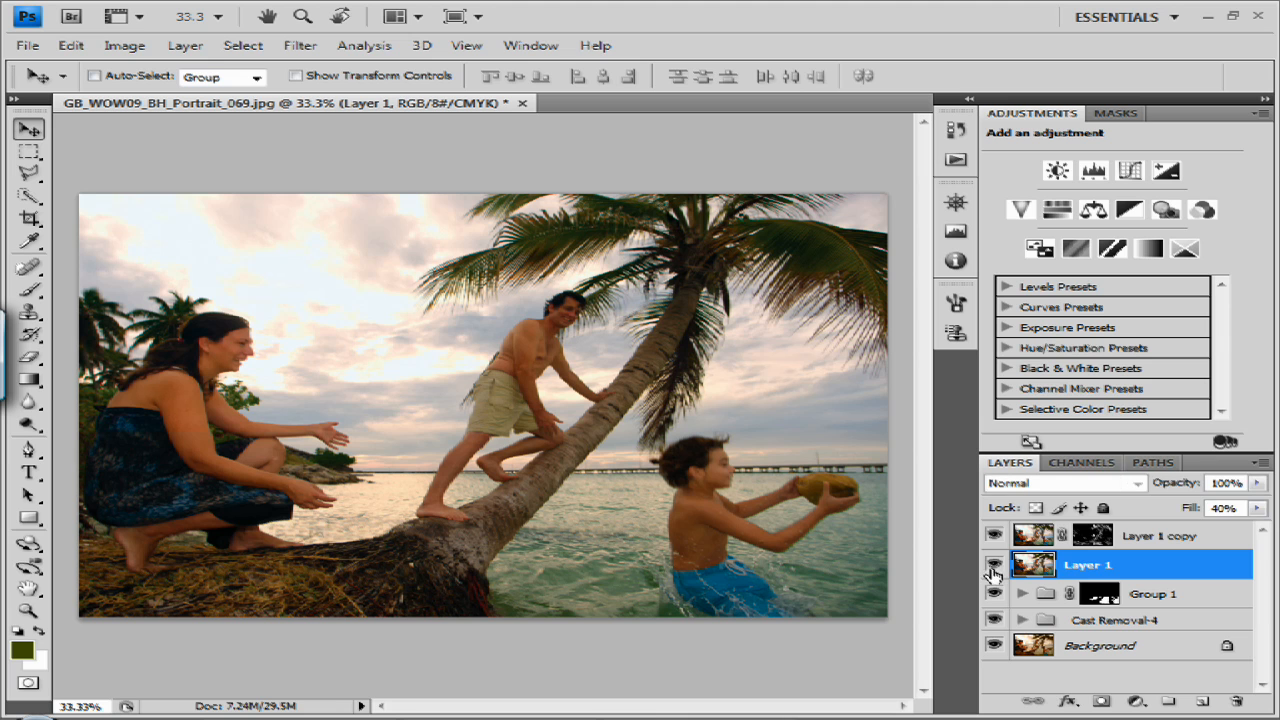
{"action": "left_click", "coordinate": [1257, 508]}
{"action": "left_click", "coordinate": [1159, 528]}
{"action": "left_click_drag", "start_coordinate": [1157, 527], "coordinate": [1158, 531]}
{"action": "left_click", "coordinate": [1036, 564]}
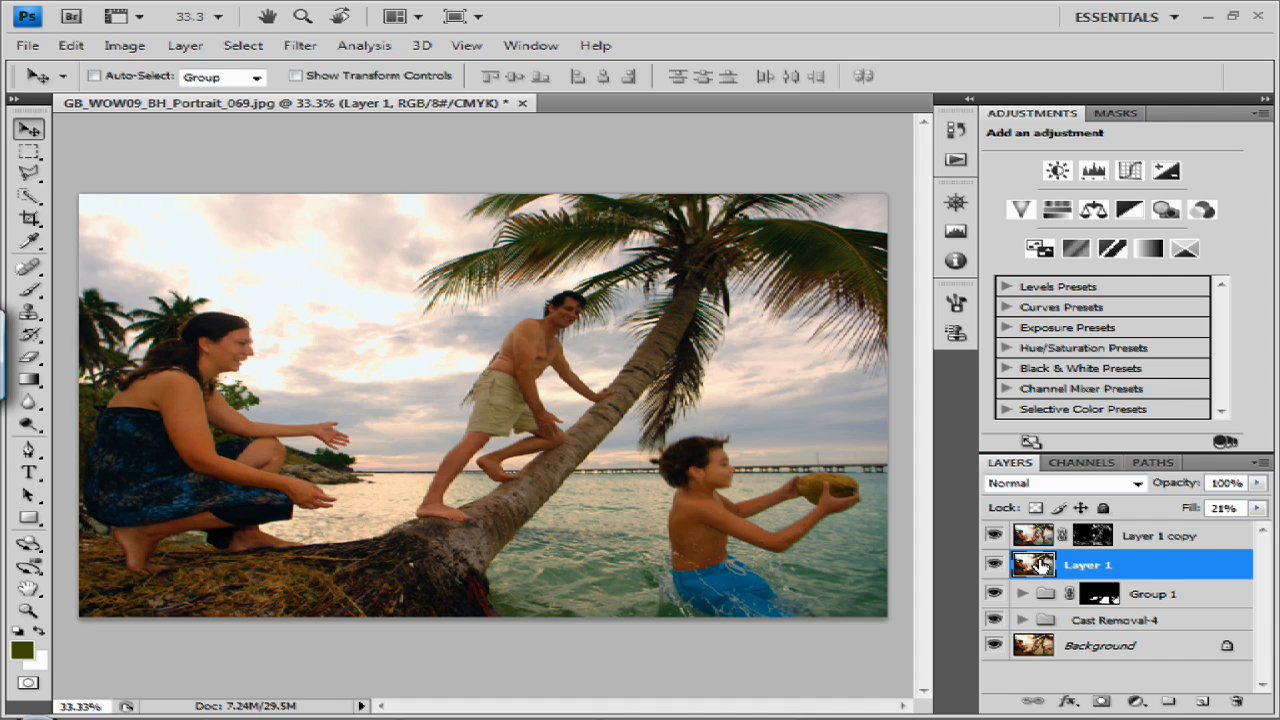
Compare the image with and without the masked Layer 1 copy.
{"action": "left_click", "coordinate": [993, 536]}
{"action": "left_click", "coordinate": [993, 537]}
{"action": "left_click", "coordinate": [994, 536]}
{"action": "left_click", "coordinate": [993, 537]}
Create a new group above Layer 1 copy and use Color Range to sample skin tones from the woman's arm, shoulder and face.
{"action": "left_click", "coordinate": [1163, 540]}
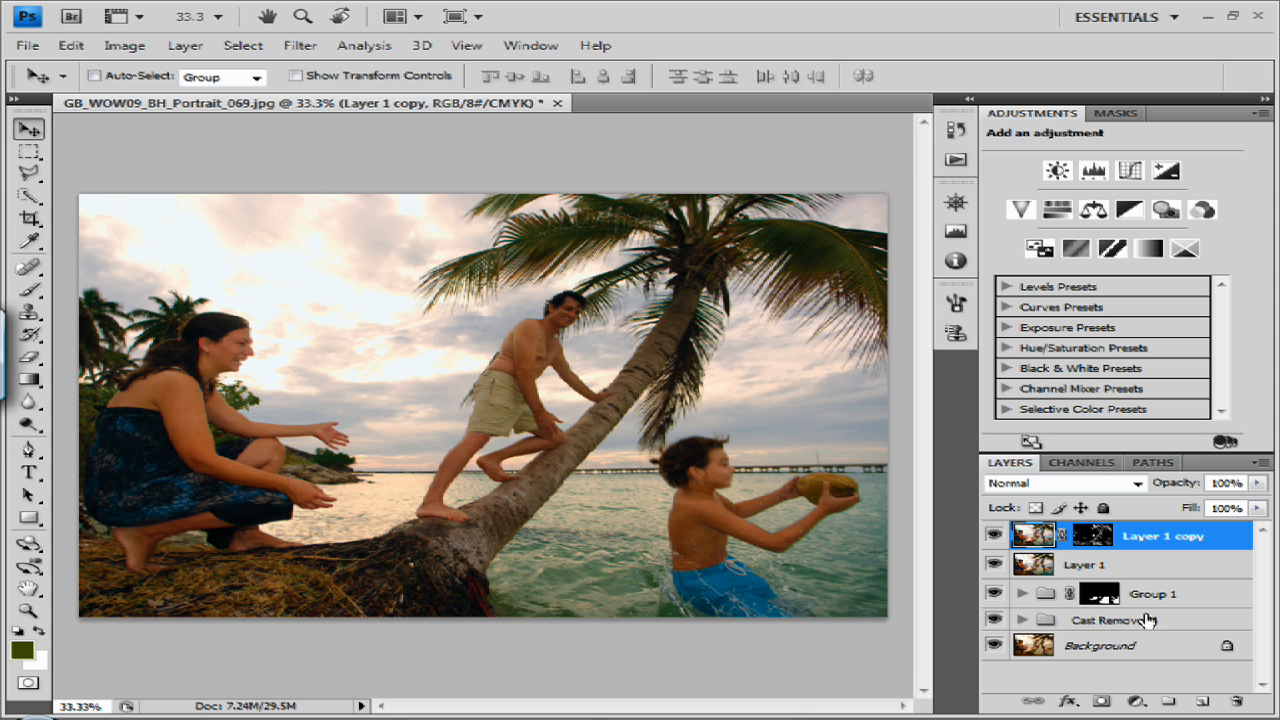
{"action": "left_click", "coordinate": [1169, 703]}
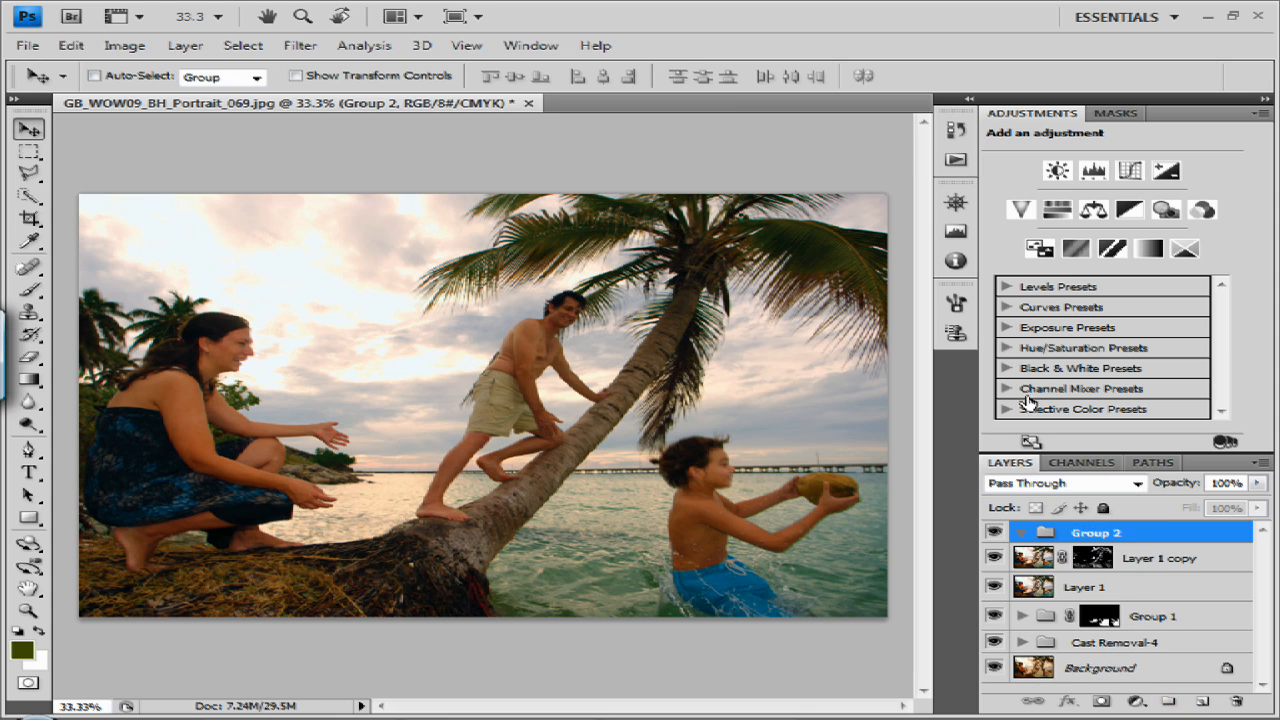
{"action": "left_click", "coordinate": [245, 47]}
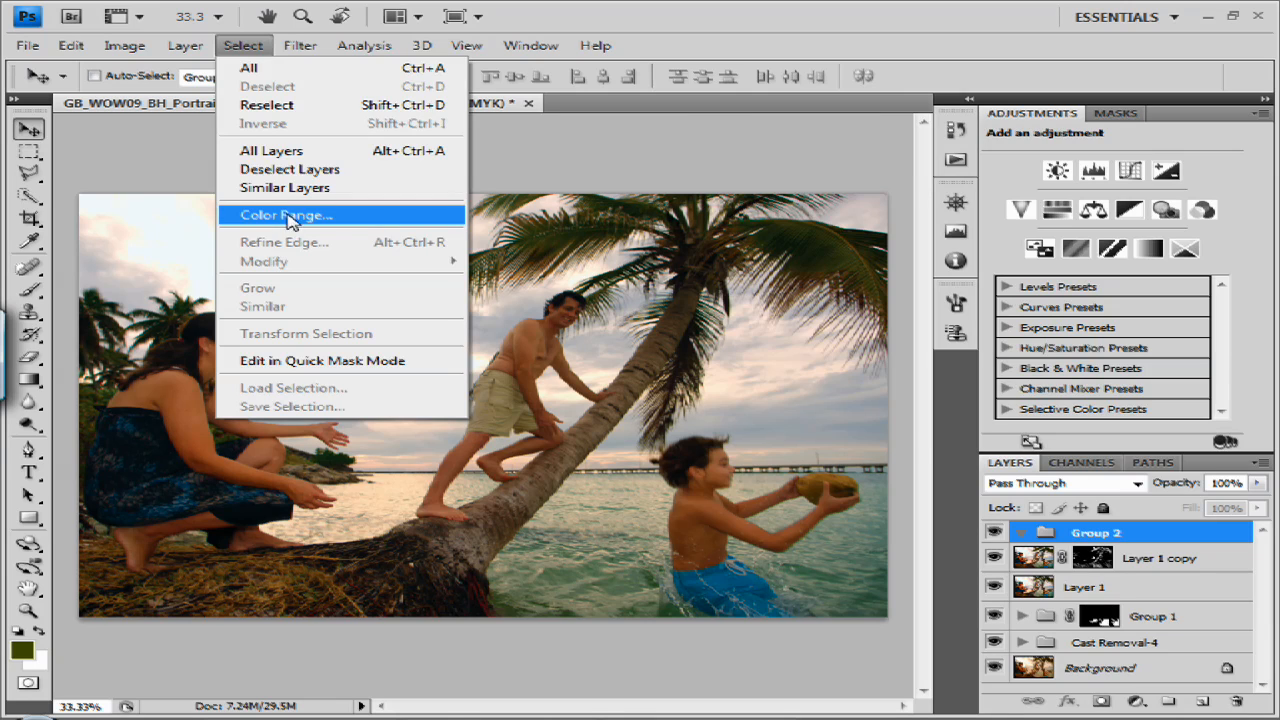
{"action": "left_click", "coordinate": [285, 215]}
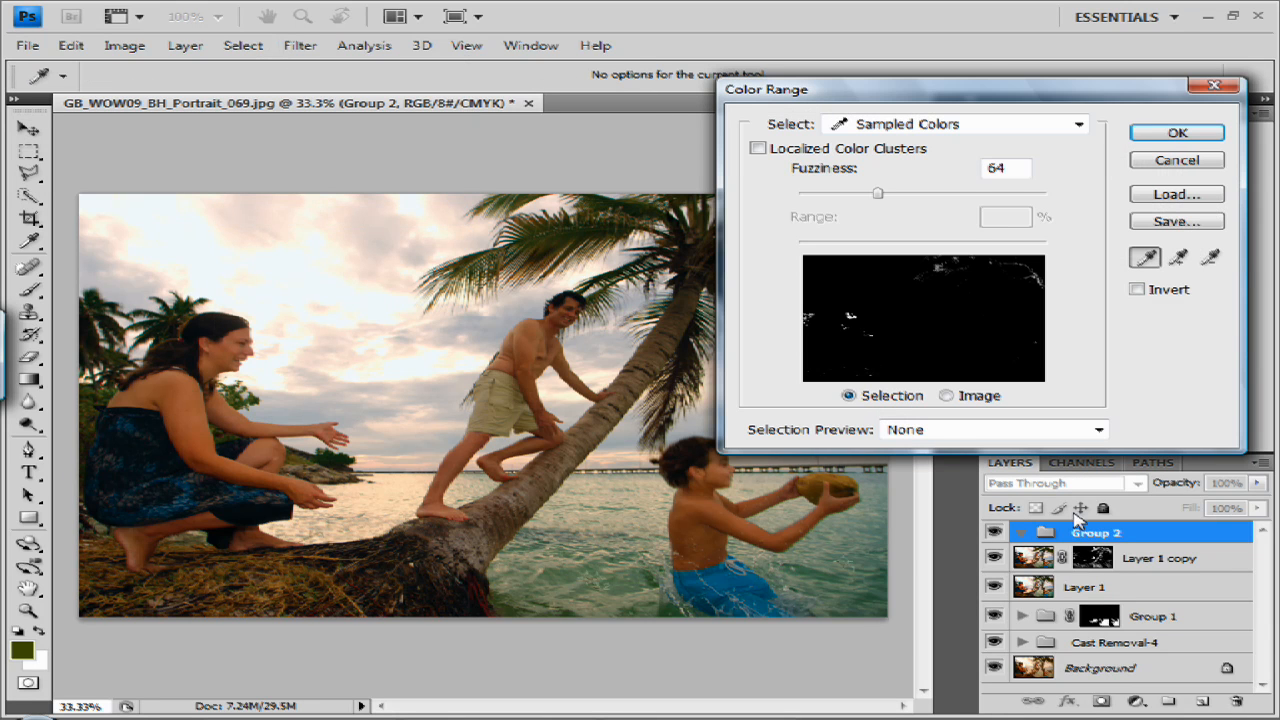
{"action": "left_click", "coordinate": [198, 437]}
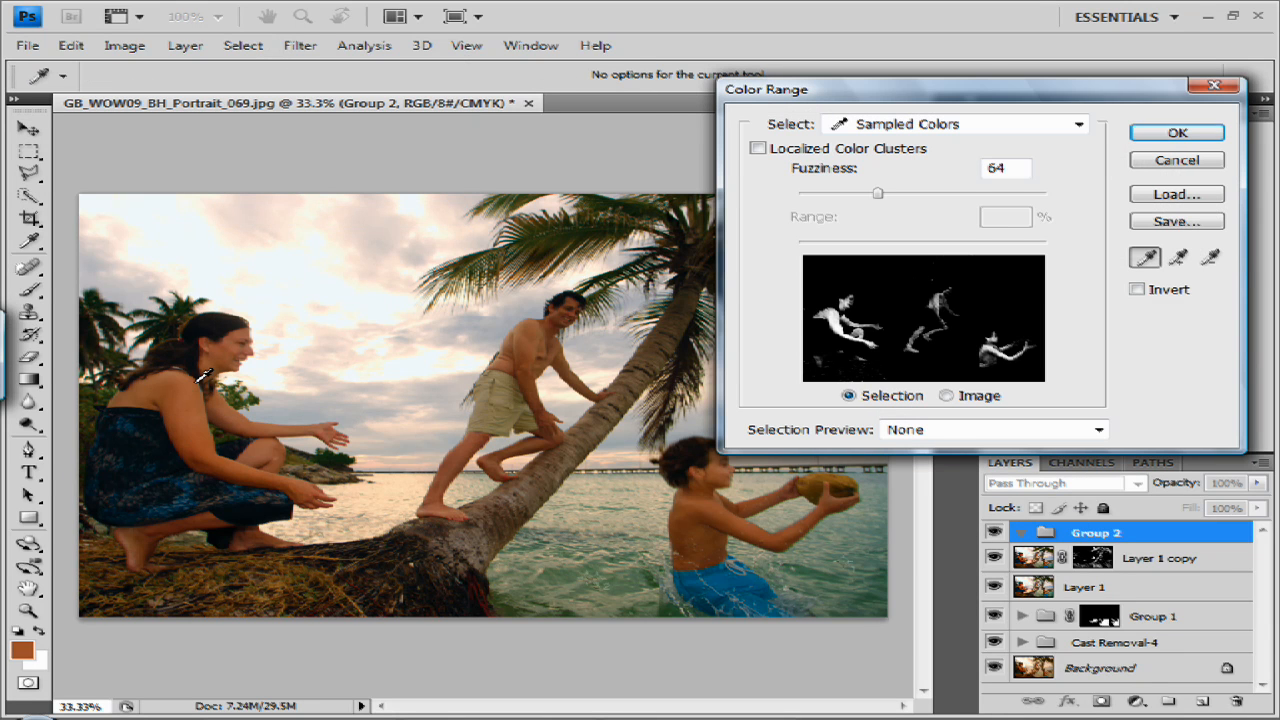
{"action": "left_click", "coordinate": [184, 424], "text": "shift"}
{"action": "left_click", "coordinate": [178, 380], "text": "shift"}
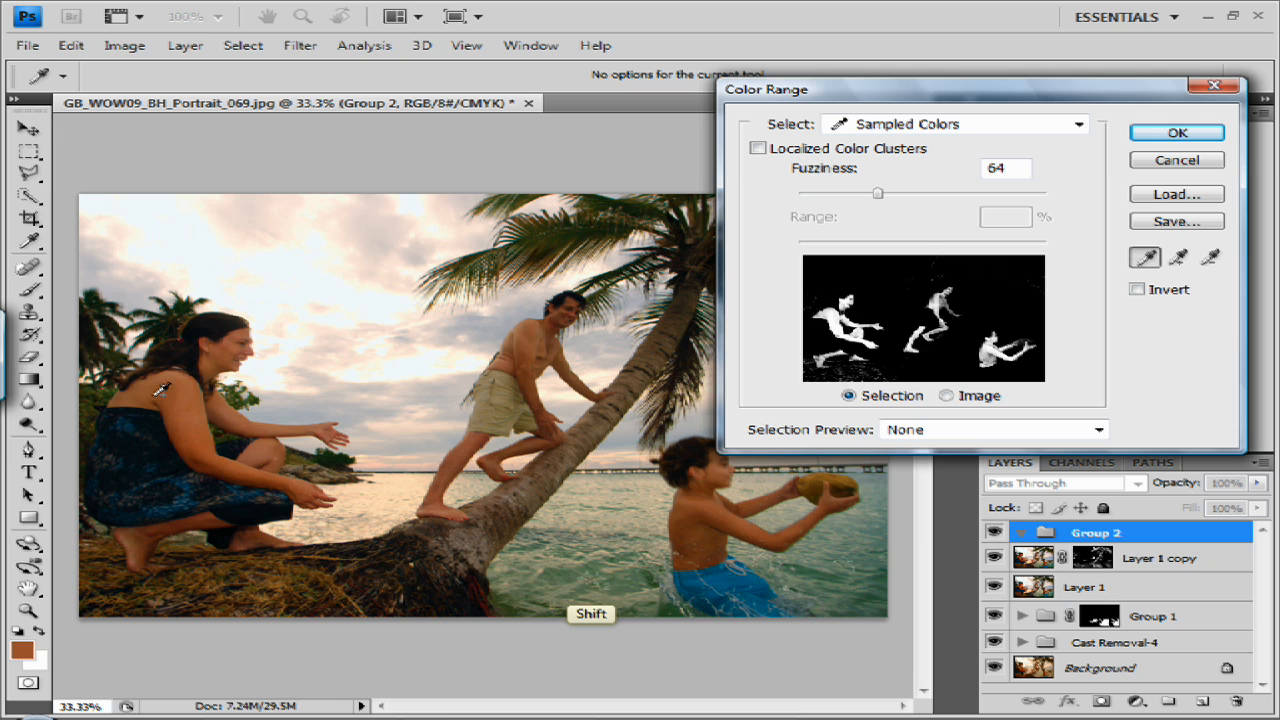
{"action": "left_click", "coordinate": [168, 384], "text": "shift"}
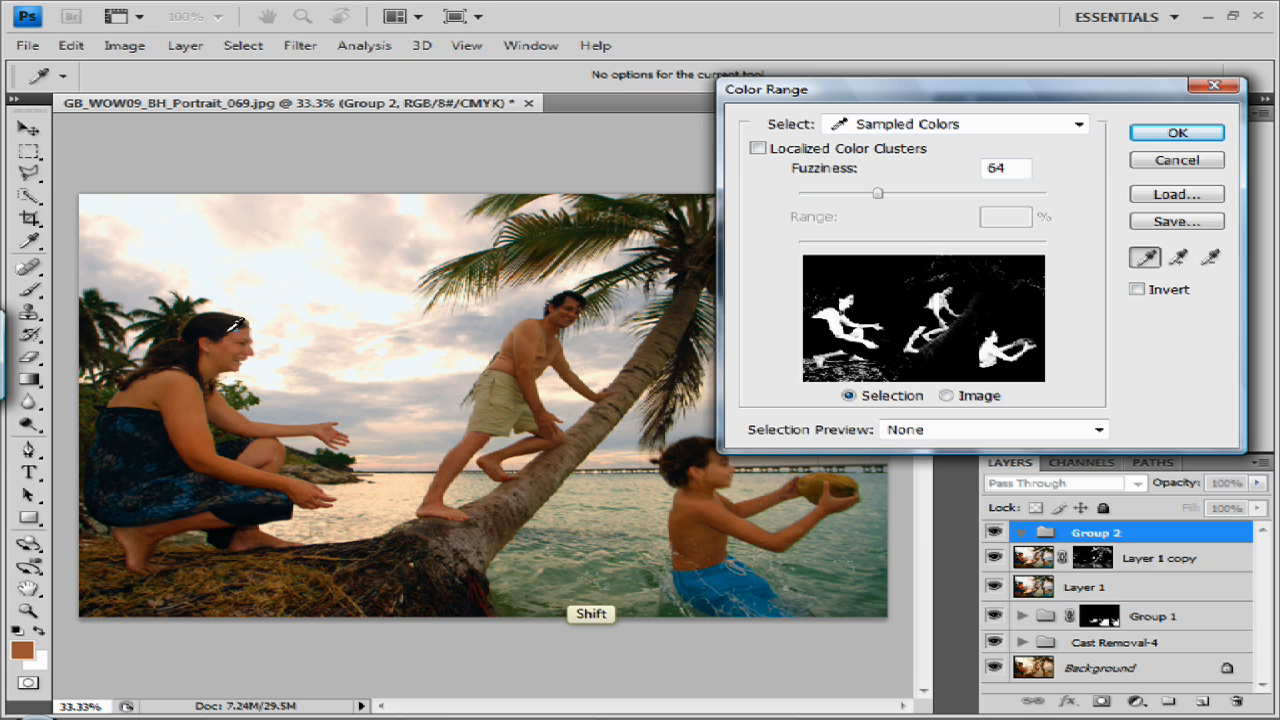
{"action": "left_click", "coordinate": [224, 356], "text": "shift"}
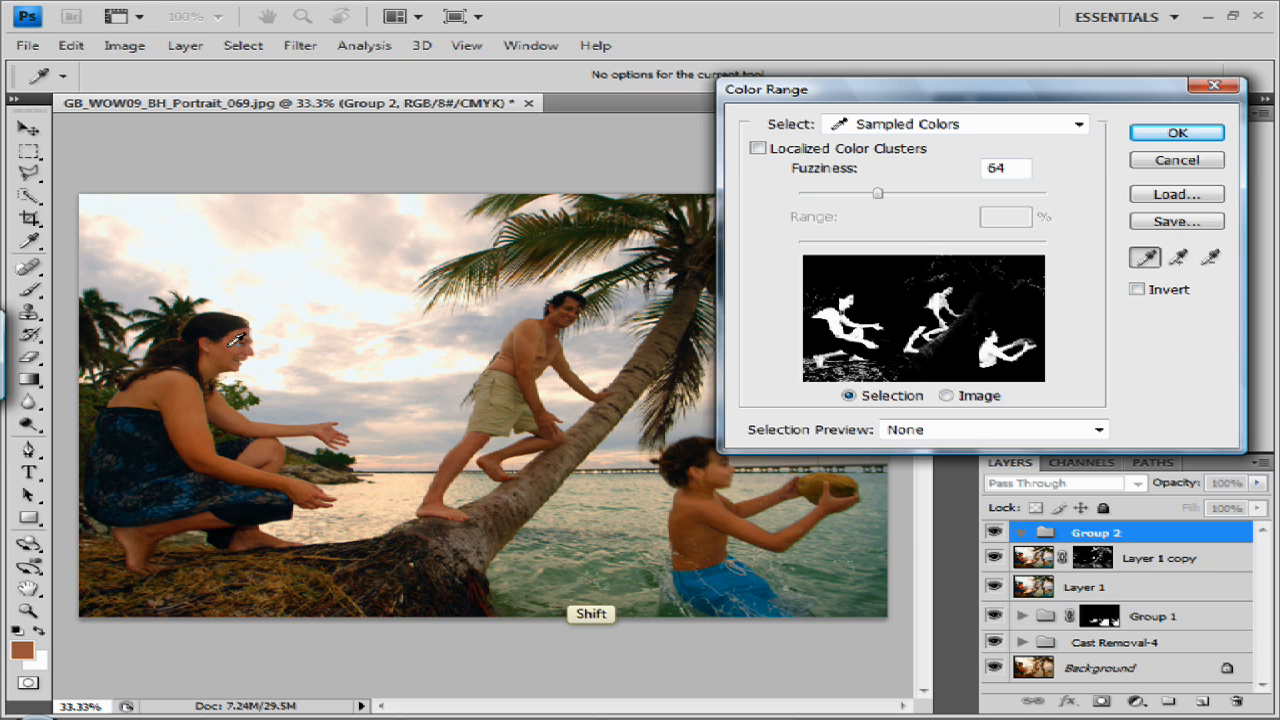
Add skin tones from the man's chest and face, the boy's arm and the woman's foot to the Color Range selection.
{"action": "left_click", "coordinate": [548, 340], "text": "shift"}
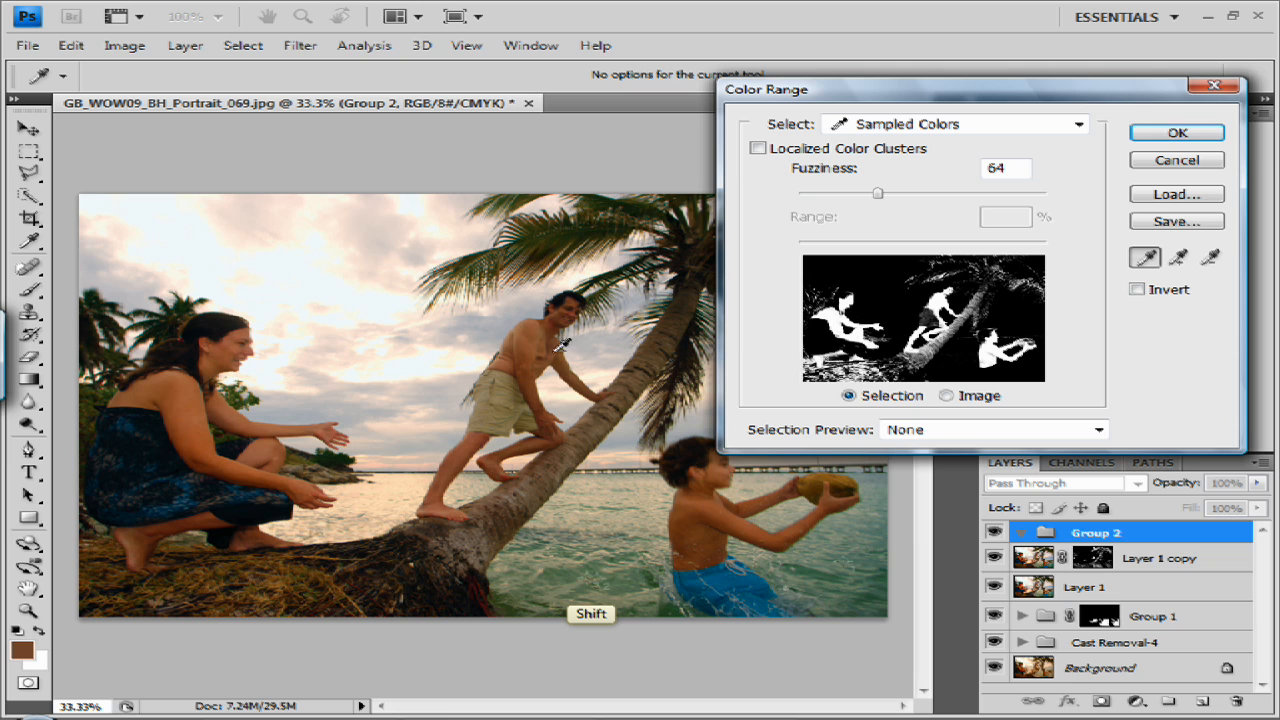
{"action": "left_click", "coordinate": [563, 316], "text": "shift"}
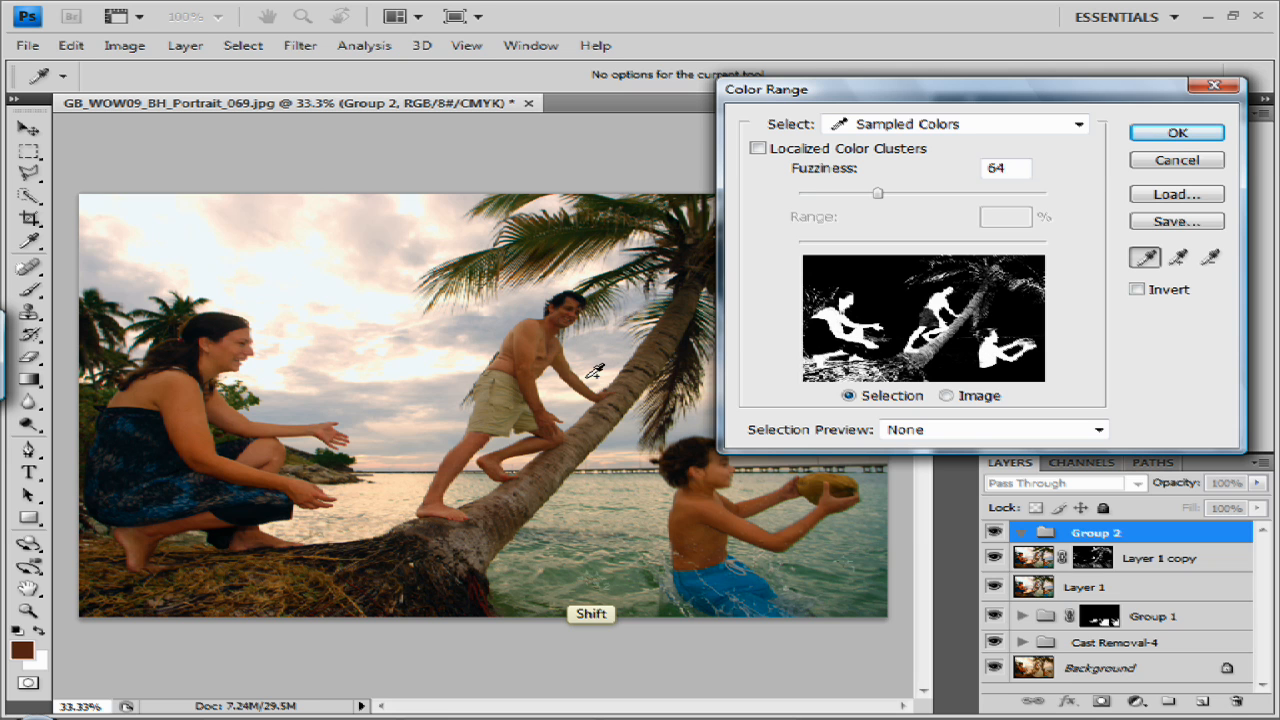
{"action": "left_click", "coordinate": [777, 491], "text": "shift"}
{"action": "left_click", "coordinate": [148, 527], "text": "shift"}
Set the Color Range fuzziness to 67 and turn the resulting selection into a mask on Group 2.
{"action": "mouse_move", "coordinate": [886, 192]}
{"action": "left_mouse_down"}
{"action": "mouse_move", "coordinate": [893, 200]}
{"action": "mouse_move", "coordinate": [881, 194]}
{"action": "left_mouse_up"}
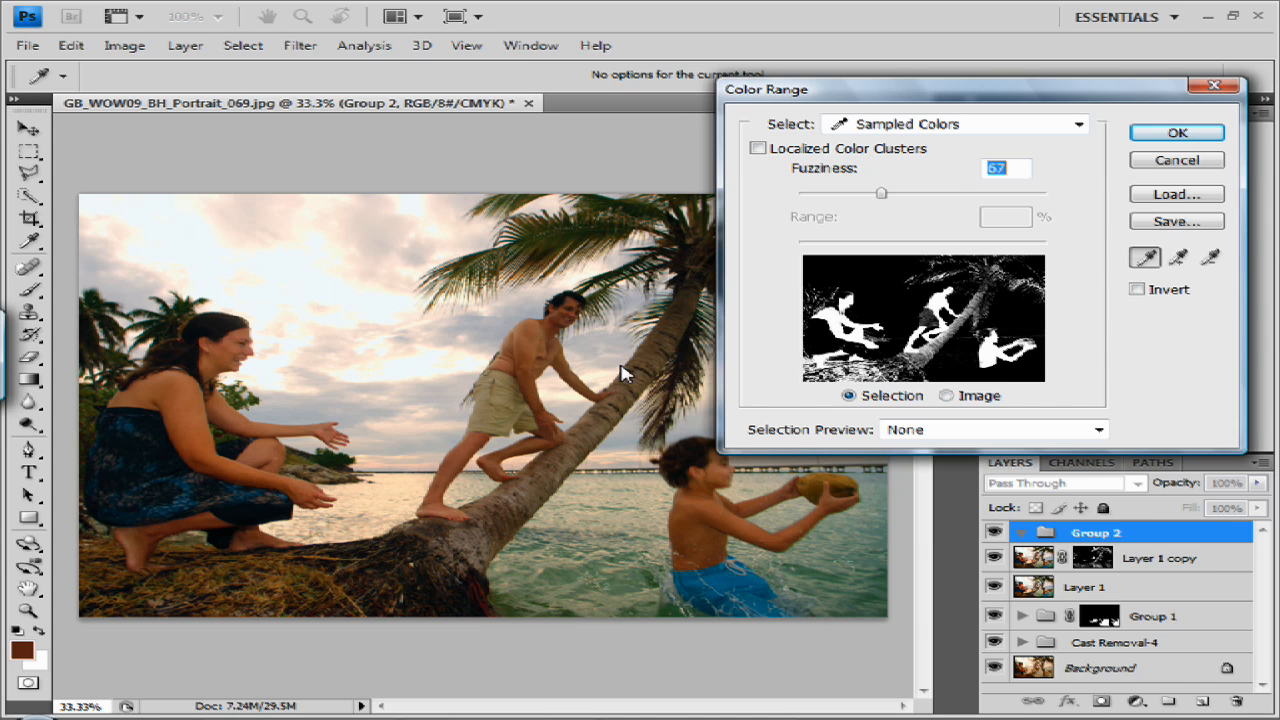
{"action": "left_click", "coordinate": [1172, 136]}
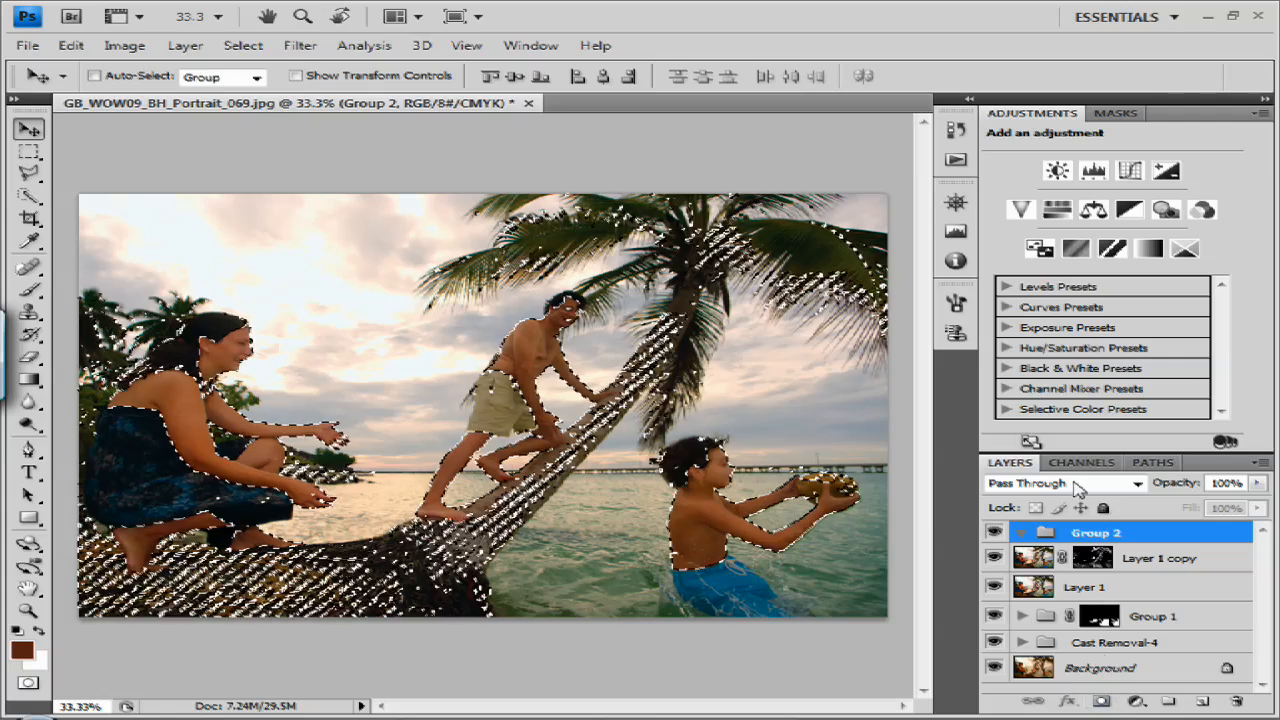
{"action": "left_click", "coordinate": [1101, 702]}
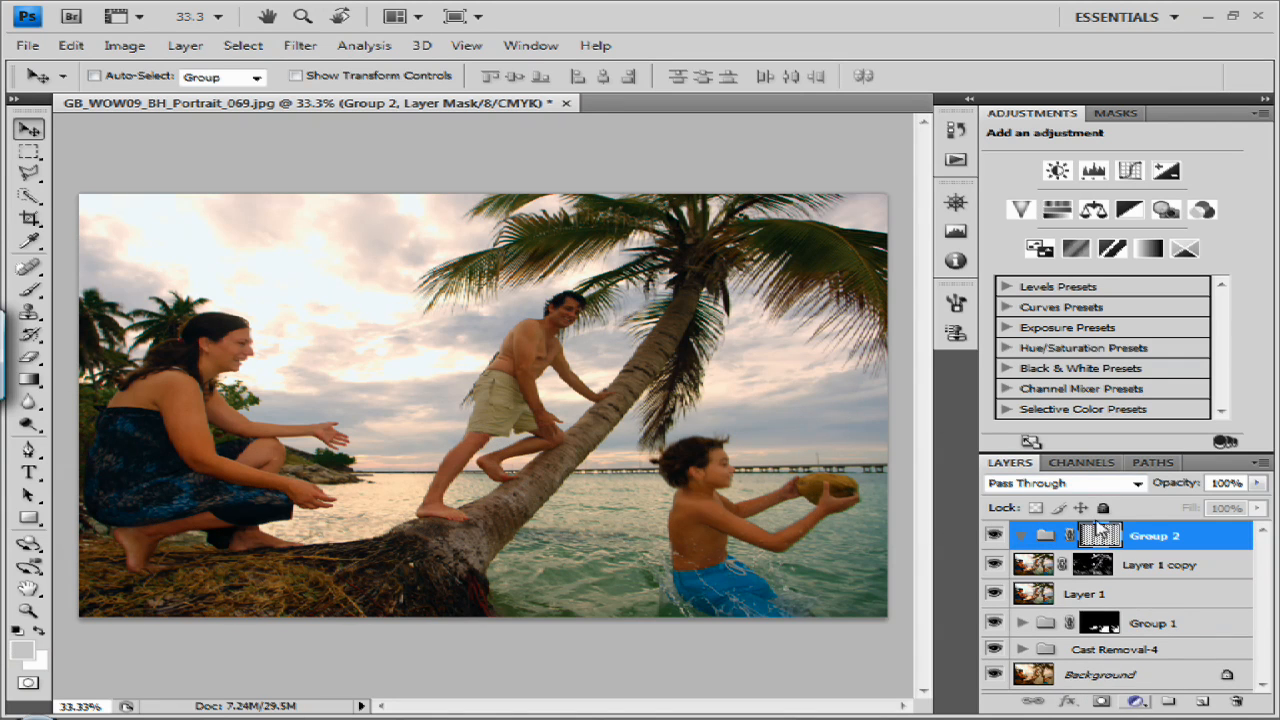
Show Group 2's mask as a red overlay and outline the man on the trunk with the Polygonal Lasso.
{"action": "left_click", "coordinate": [1105, 533], "text": "alt+shift"}
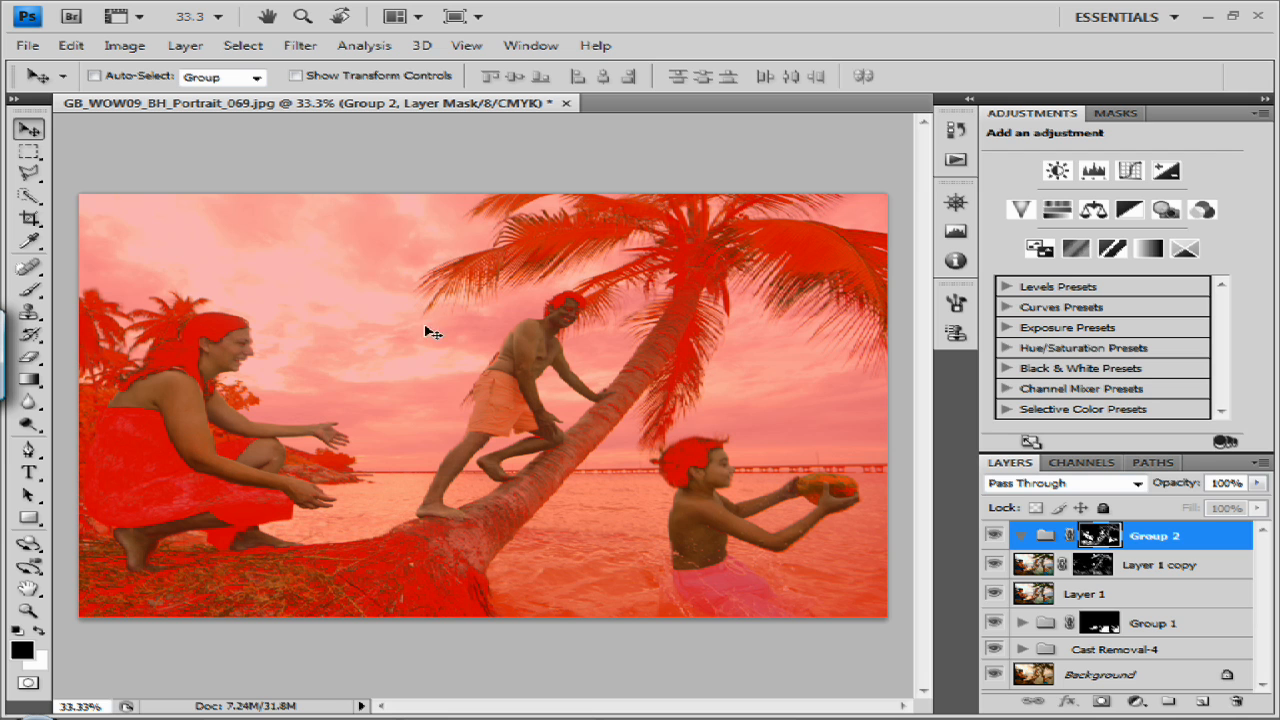
{"action": "key", "text": "b"}
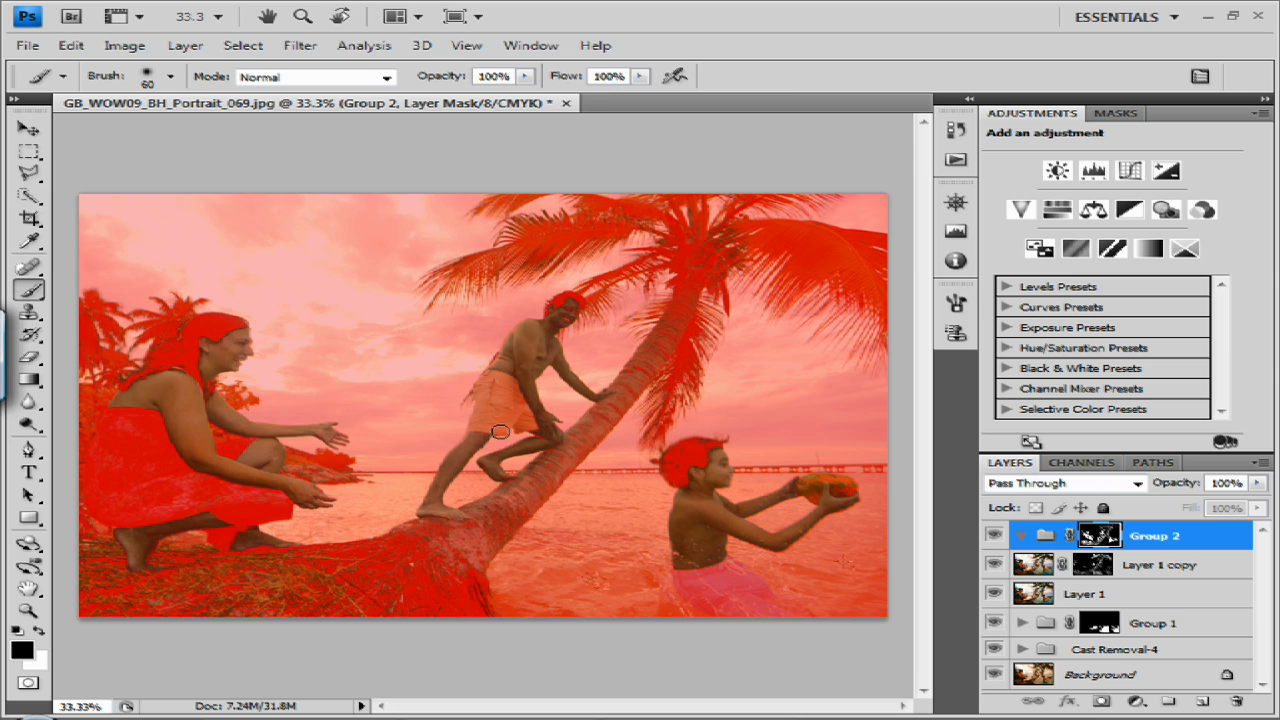
{"action": "key", "text": "l"}
{"action": "left_click", "coordinate": [405, 516]}
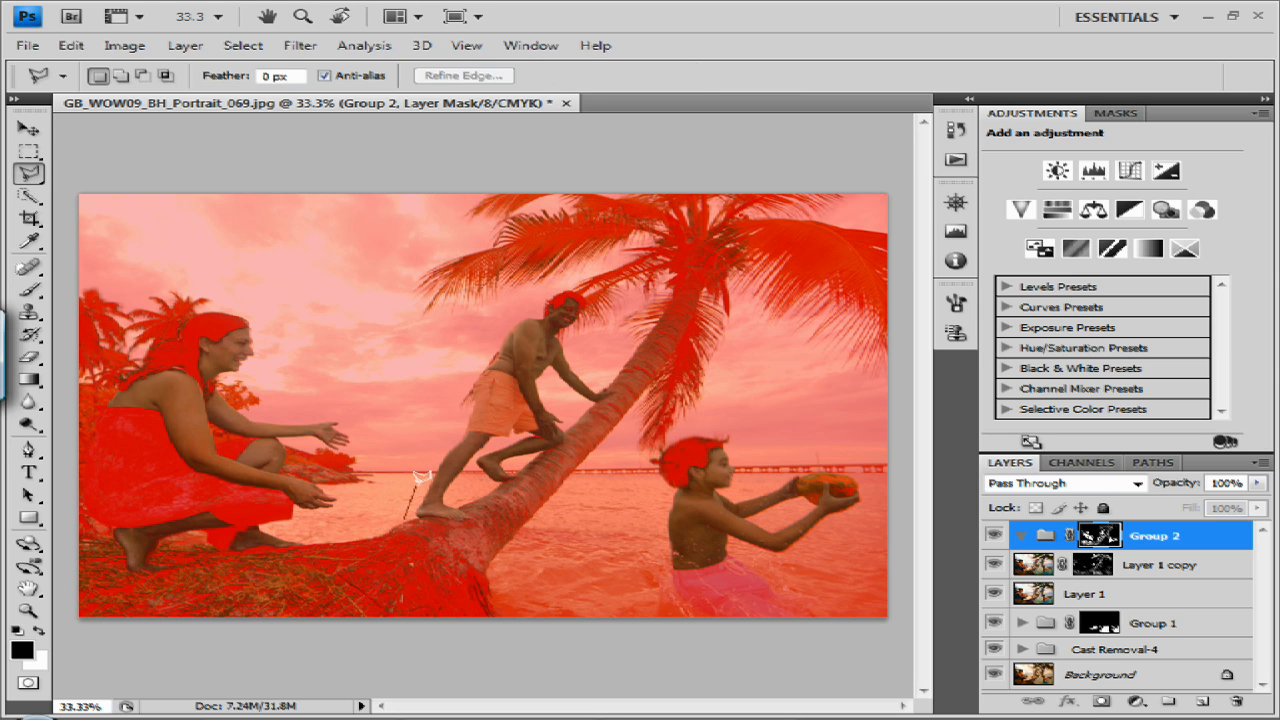
{"action": "left_click", "coordinate": [480, 338]}
{"action": "left_click", "coordinate": [585, 278]}
{"action": "left_click", "coordinate": [585, 365]}
{"action": "left_click", "coordinate": [617, 384]}
{"action": "left_click", "coordinate": [622, 409]}
{"action": "left_click", "coordinate": [564, 404]}
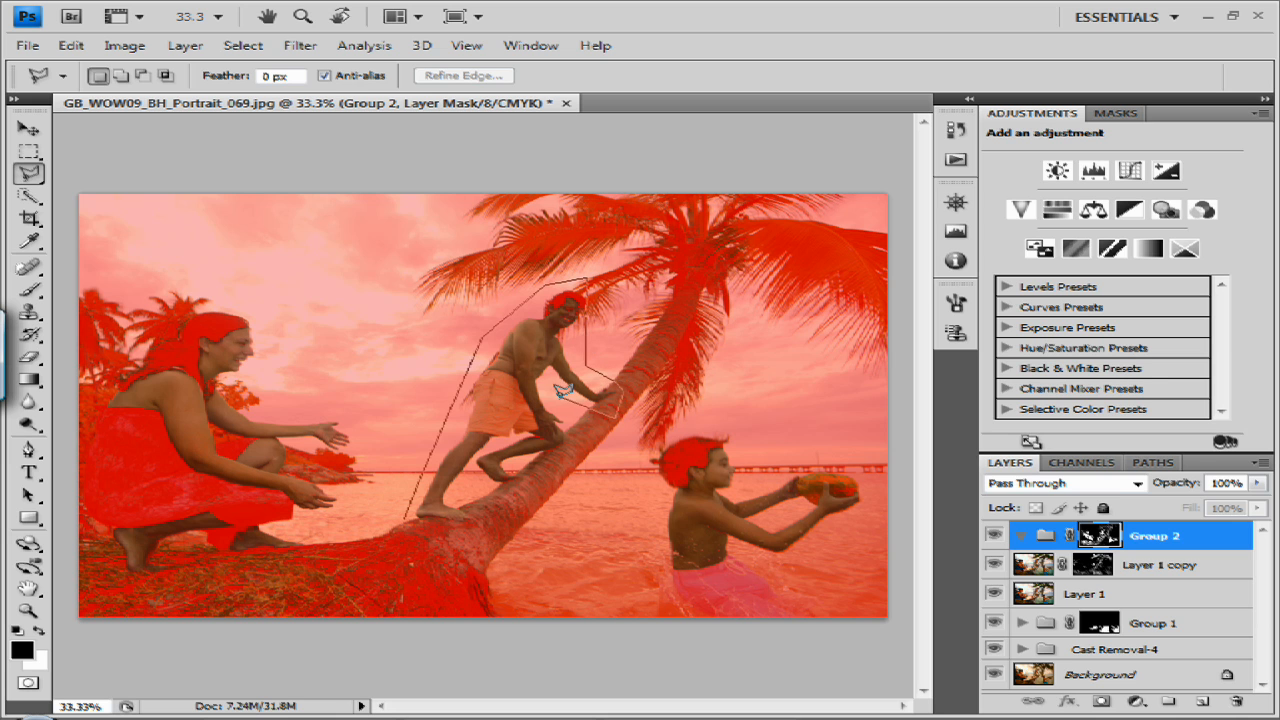
{"action": "left_click", "coordinate": [585, 452]}
{"action": "left_click", "coordinate": [408, 512]}
Add a polygonal outline around the front of the woman, covering her face and outstretched hands, to the selection.
{"action": "left_click", "coordinate": [320, 542], "text": "shift"}
{"action": "left_click", "coordinate": [373, 437]}
{"action": "left_click", "coordinate": [340, 396]}
{"action": "left_click", "coordinate": [268, 393]}
{"action": "left_click", "coordinate": [279, 358]}
{"action": "left_click", "coordinate": [264, 312]}
{"action": "left_click", "coordinate": [234, 312]}
{"action": "left_click", "coordinate": [202, 338]}
{"action": "left_click", "coordinate": [178, 339]}
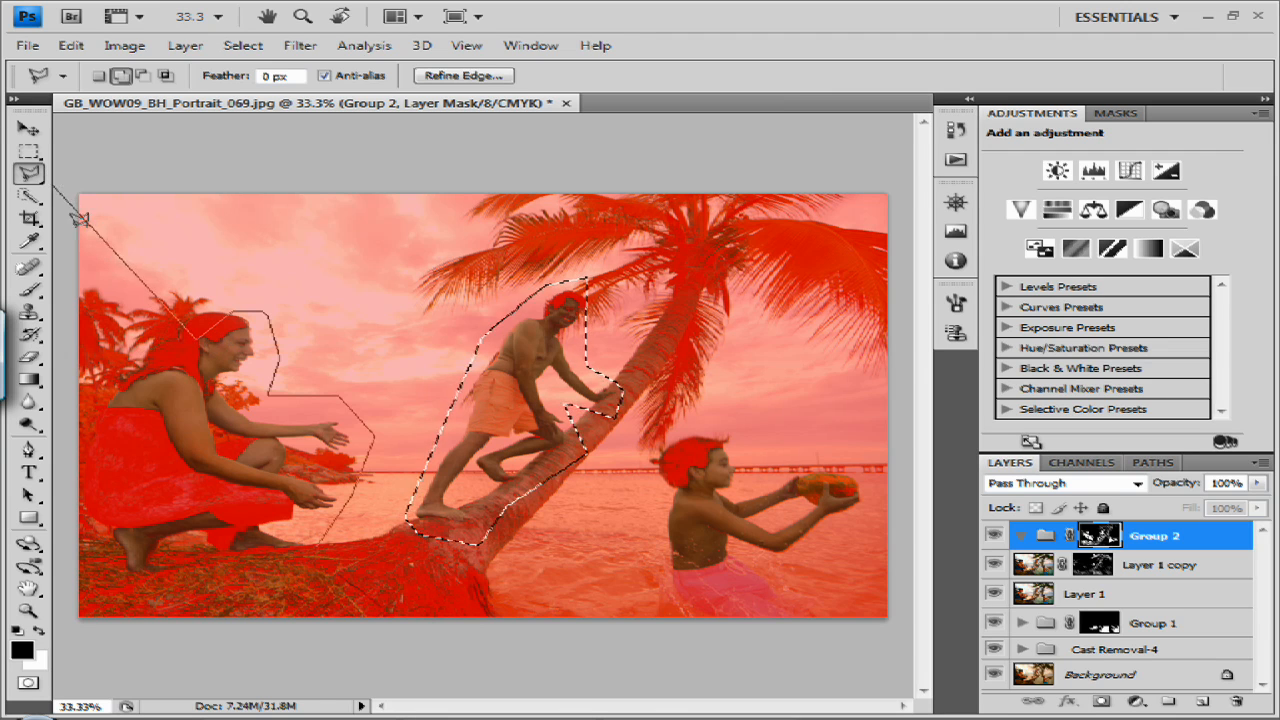
{"action": "double_click", "coordinate": [192, 370]}
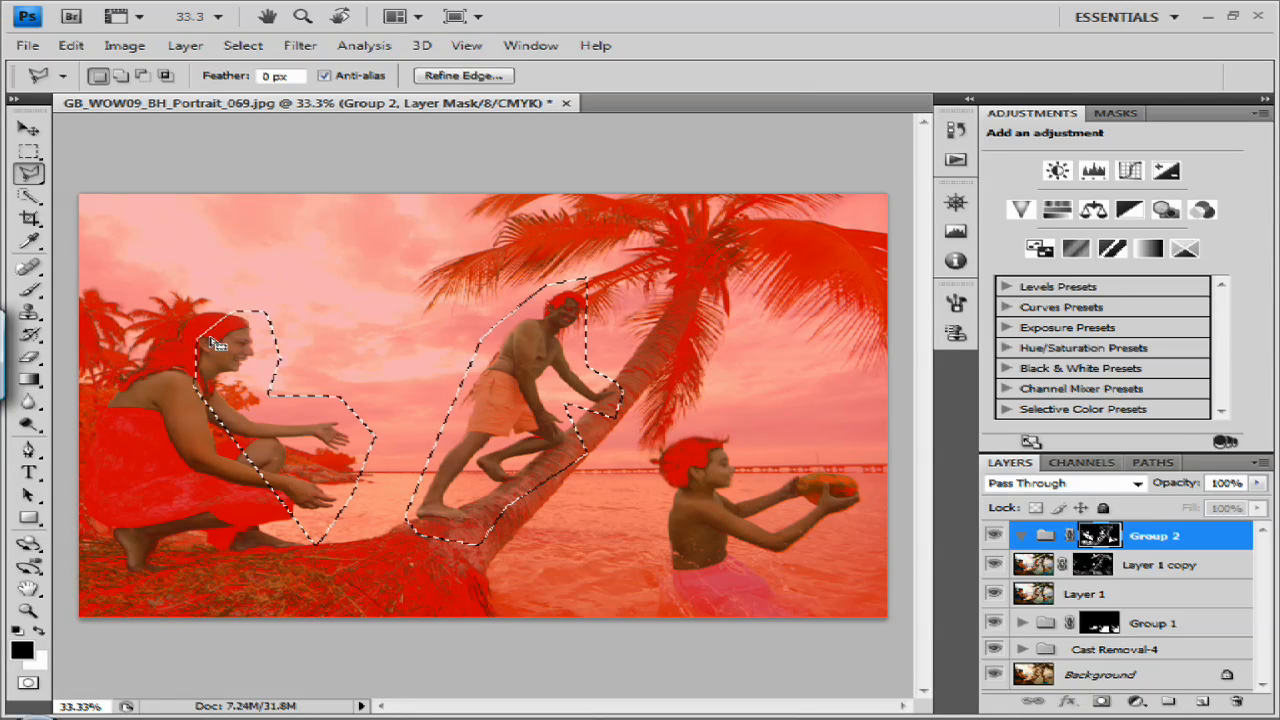
Extend the lasso selection around the woman's hair, back, legs and feet so it encloses her skin areas.
{"action": "key", "text": "shift"}
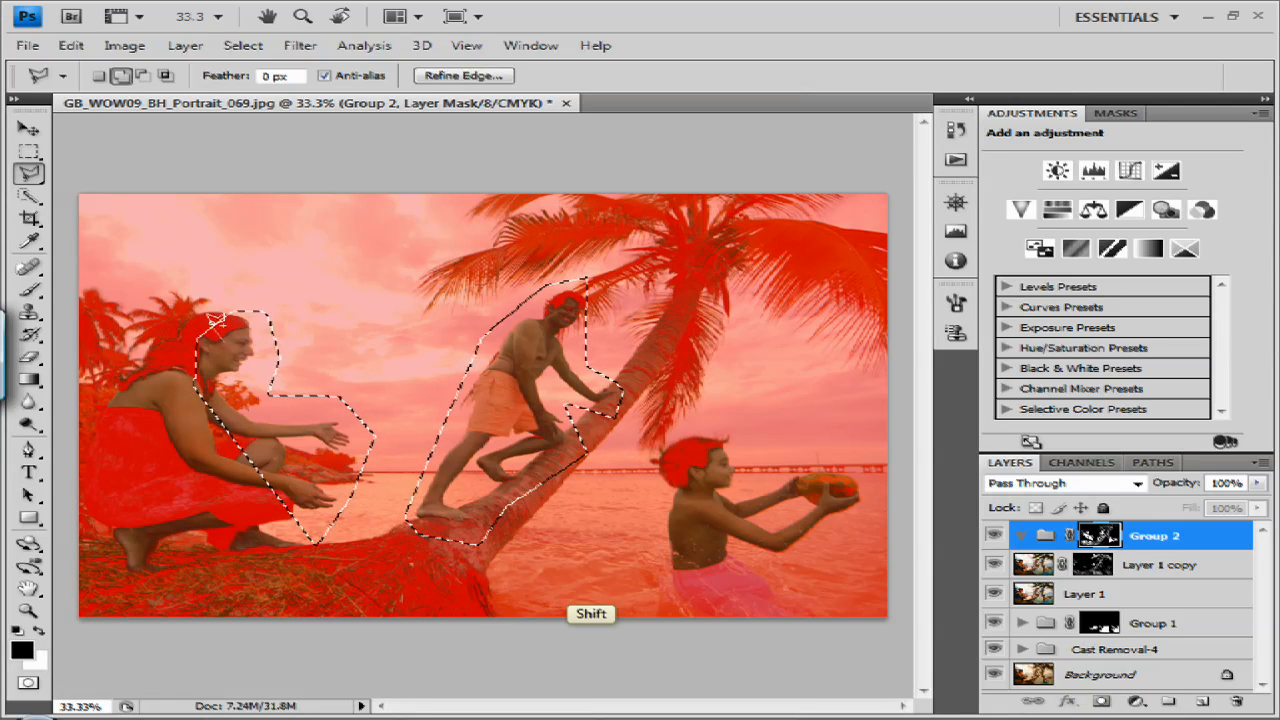
{"action": "left_click", "coordinate": [169, 343]}
{"action": "left_click", "coordinate": [162, 405]}
{"action": "left_click", "coordinate": [110, 405]}
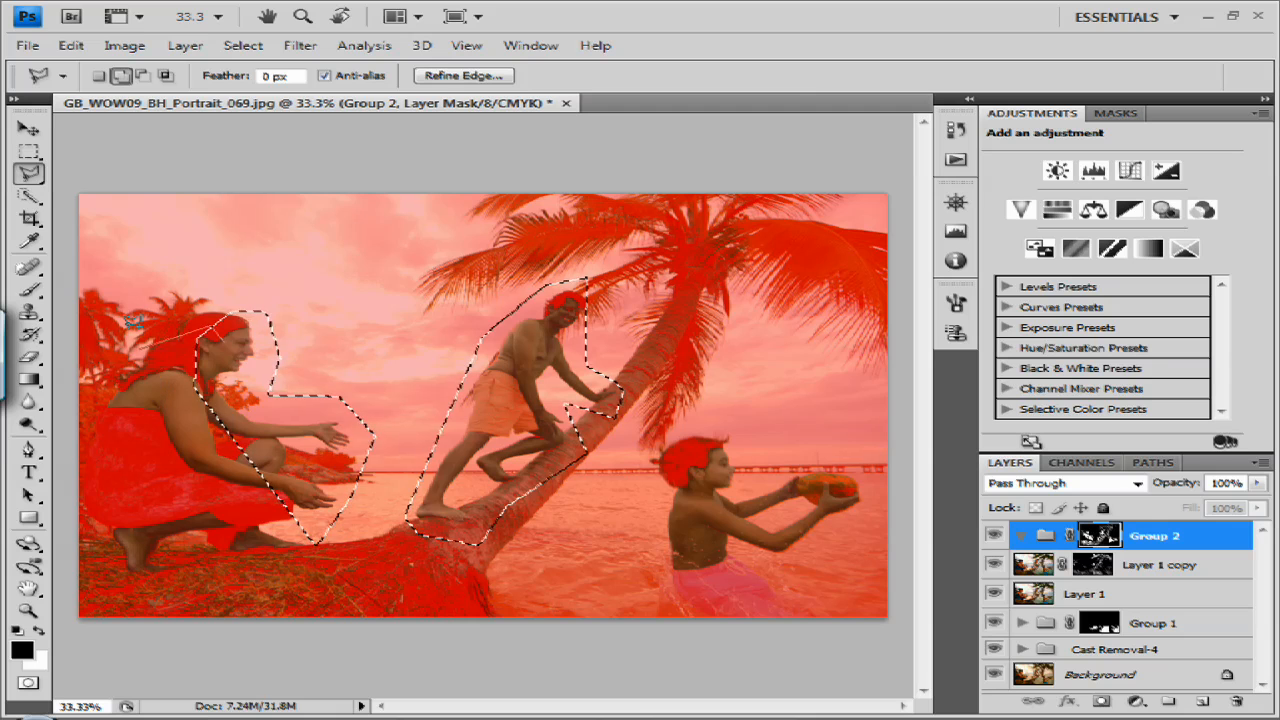
{"action": "left_click", "coordinate": [92, 410]}
{"action": "left_click", "coordinate": [143, 418]}
{"action": "left_click", "coordinate": [176, 488]}
{"action": "left_click", "coordinate": [104, 522]}
{"action": "left_click", "coordinate": [134, 586]}
{"action": "left_click", "coordinate": [191, 555]}
{"action": "left_click", "coordinate": [229, 563]}
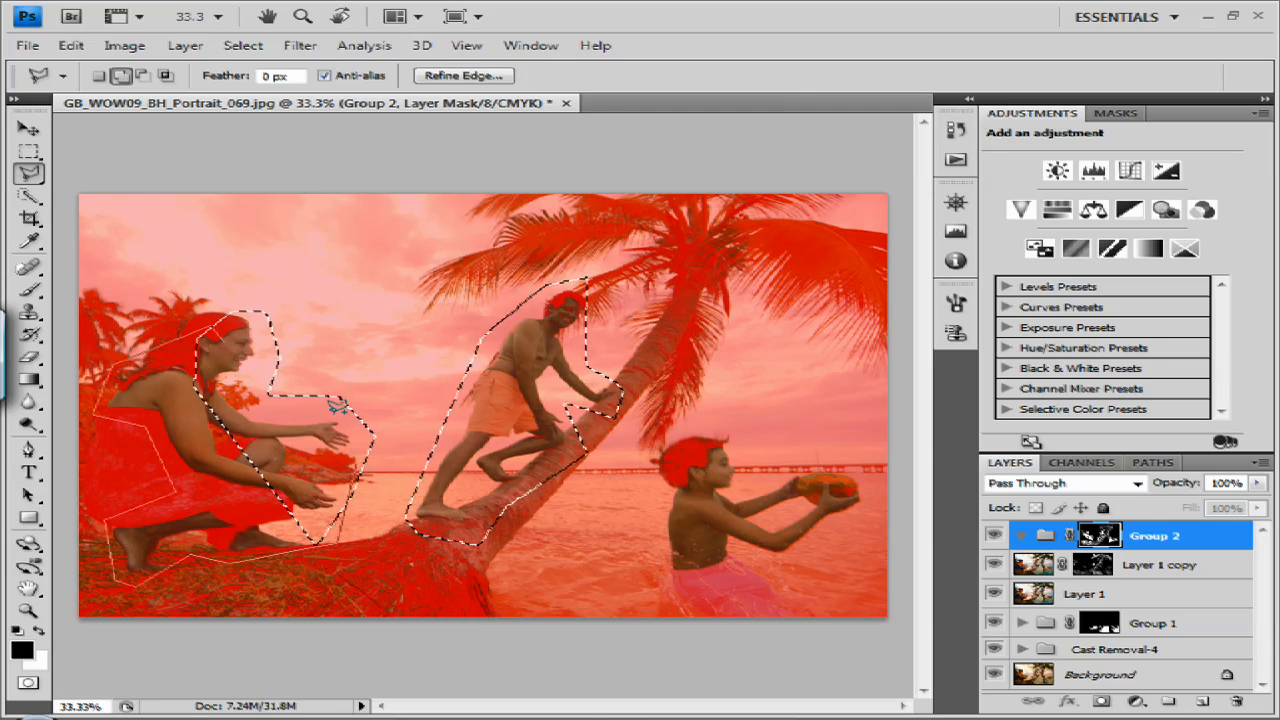
{"action": "left_click", "coordinate": [222, 340]}
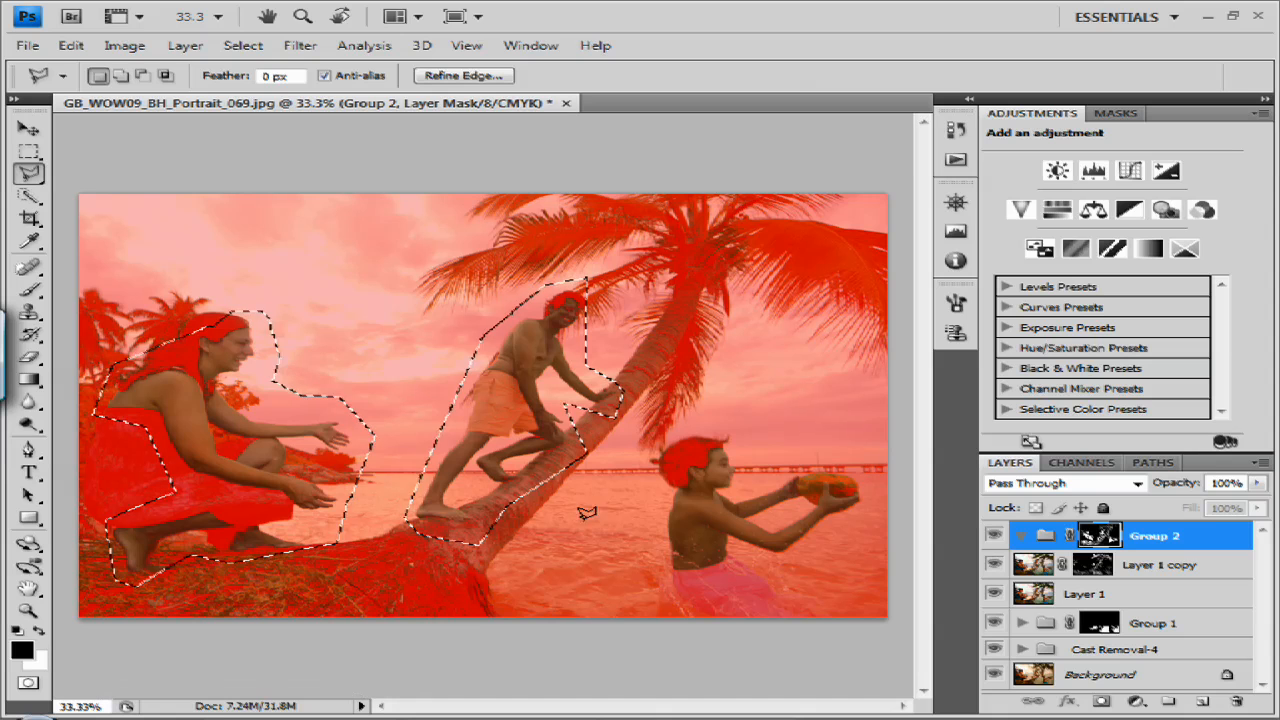
Add a polygonal outline around the boy's head, torso, arms and the coconut to the selection.
{"action": "left_click", "coordinate": [660, 565], "text": "shift"}
{"action": "left_click", "coordinate": [658, 488]}
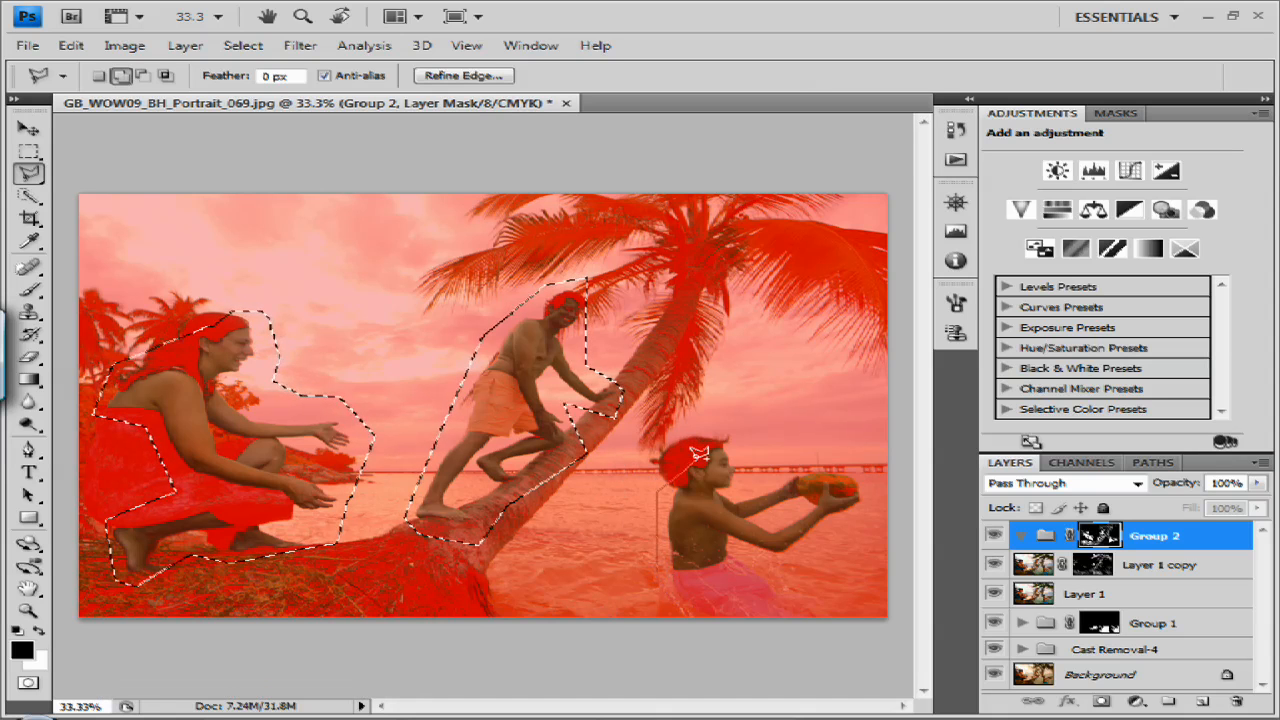
{"action": "left_click", "coordinate": [715, 432]}
{"action": "left_click", "coordinate": [742, 459]}
{"action": "left_click", "coordinate": [750, 490]}
{"action": "left_click", "coordinate": [798, 470]}
{"action": "left_click", "coordinate": [837, 467]}
{"action": "left_click", "coordinate": [856, 540]}
{"action": "left_click", "coordinate": [738, 464]}
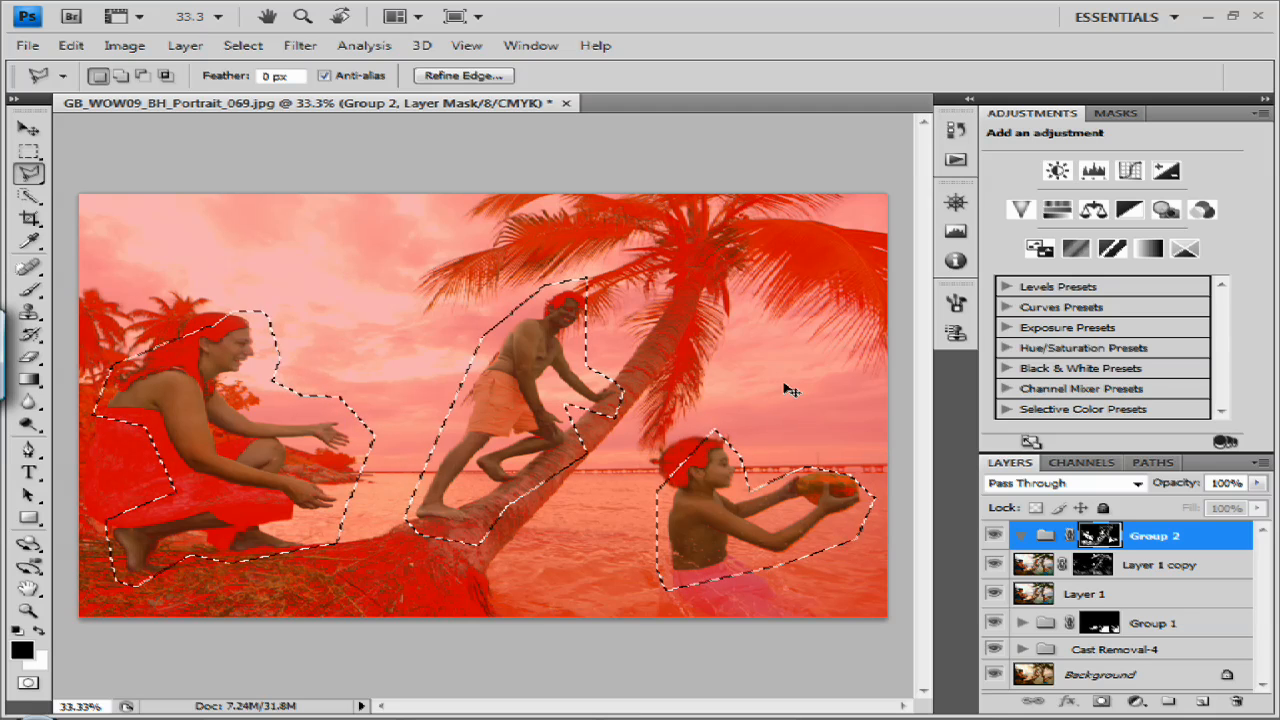
Invert the selection, fill the surrounding area of Group 2's mask with black, and deselect.
{"action": "key", "text": "ctrl+shift+i"}
{"action": "key", "text": "alt"}
{"action": "key", "text": "alt+BackSpace"}
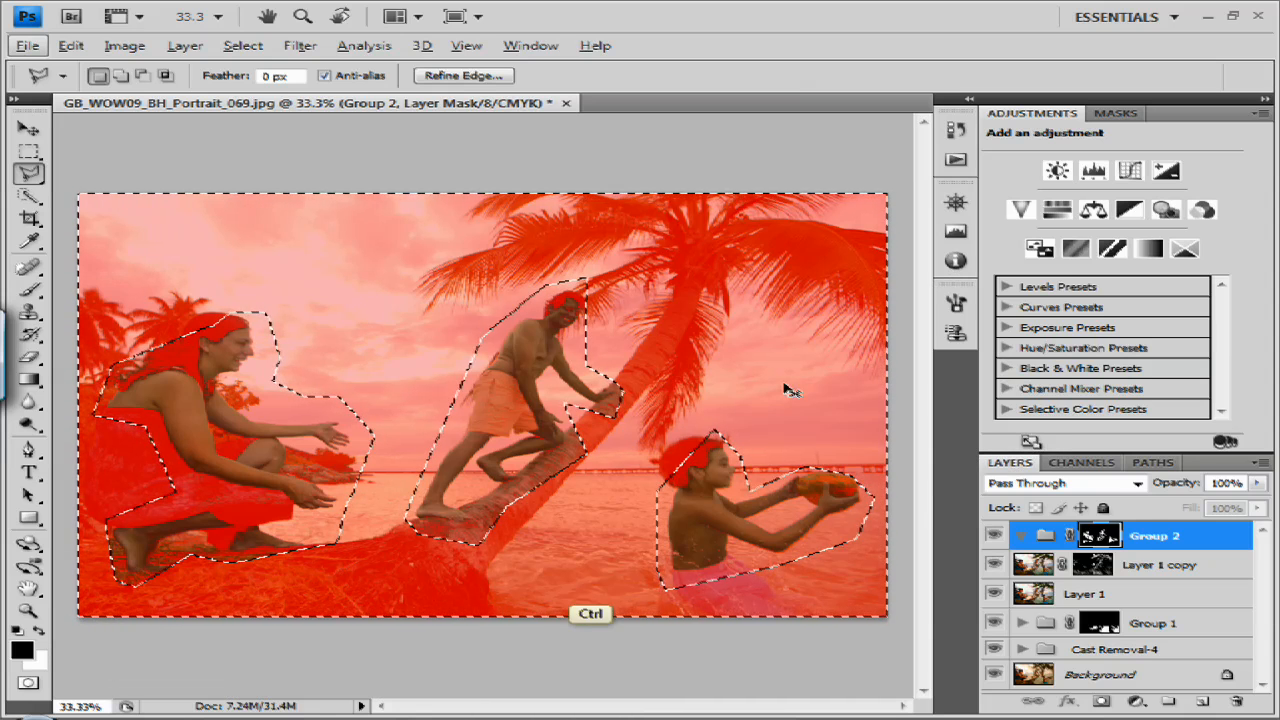
{"action": "key", "text": "ctrl+d"}
Paint black on Group 2's mask over the palm trunk beneath the man, reducing the brush size to 30.
{"action": "key", "text": "b"}
{"action": "key", "text": "ctrl+plus"}
{"action": "left_click_drag", "start_coordinate": [388, 603], "coordinate": [439, 633]}
{"action": "key", "text": "ctrl+plus"}
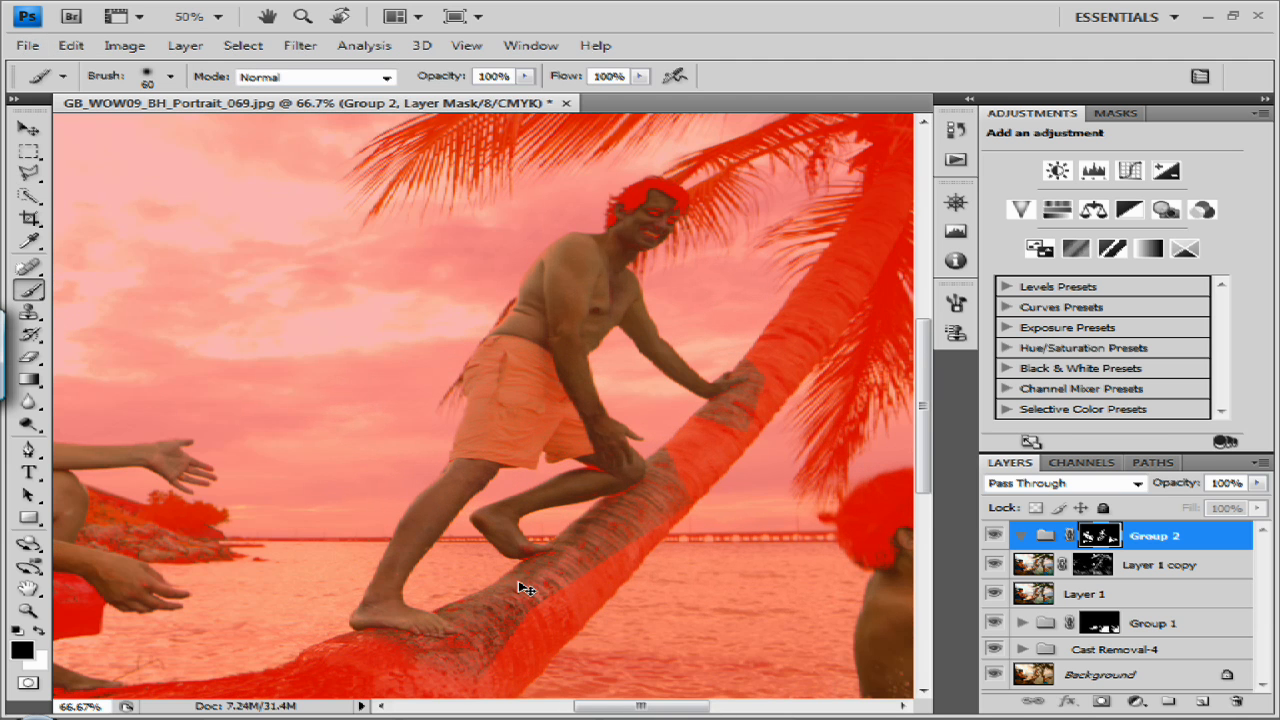
{"action": "mouse_move", "coordinate": [550, 574]}
{"action": "left_mouse_down"}
{"action": "mouse_move", "coordinate": [532, 330]}
{"action": "mouse_move", "coordinate": [554, 566]}
{"action": "left_mouse_up"}
{"action": "left_click_drag", "start_coordinate": [573, 422], "coordinate": [610, 220]}
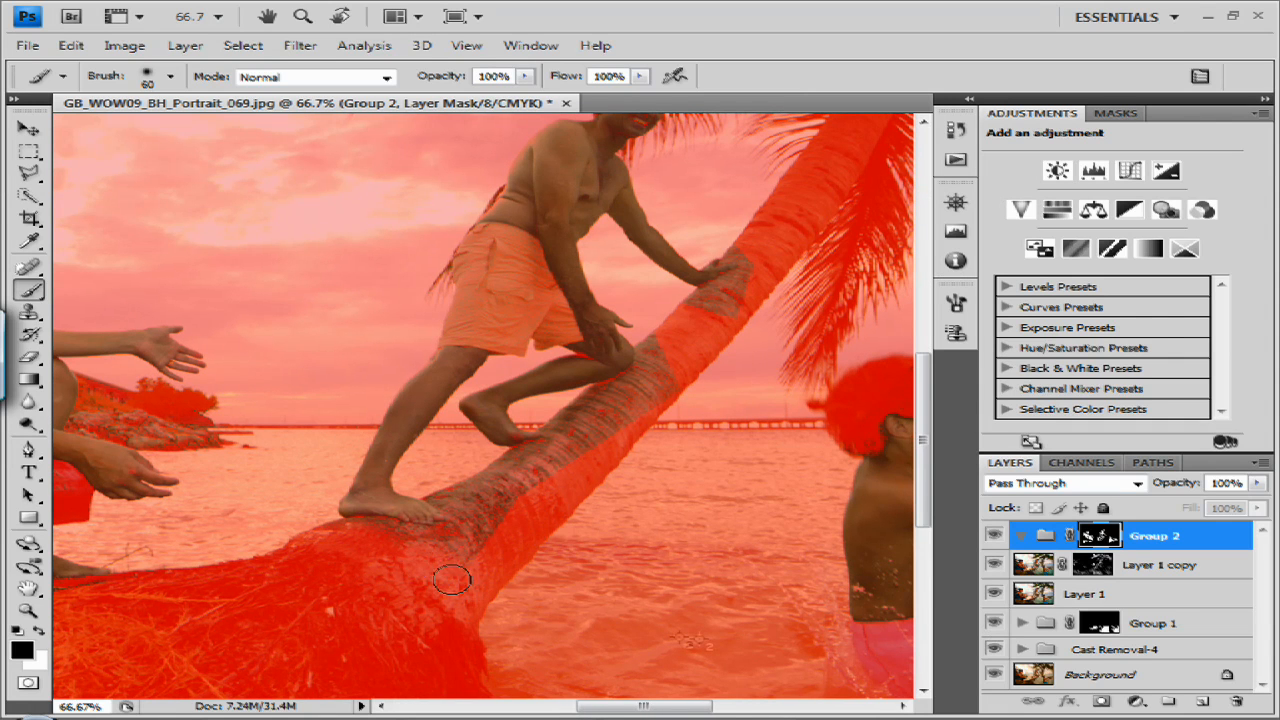
{"action": "key", "text": "bracketleft"}
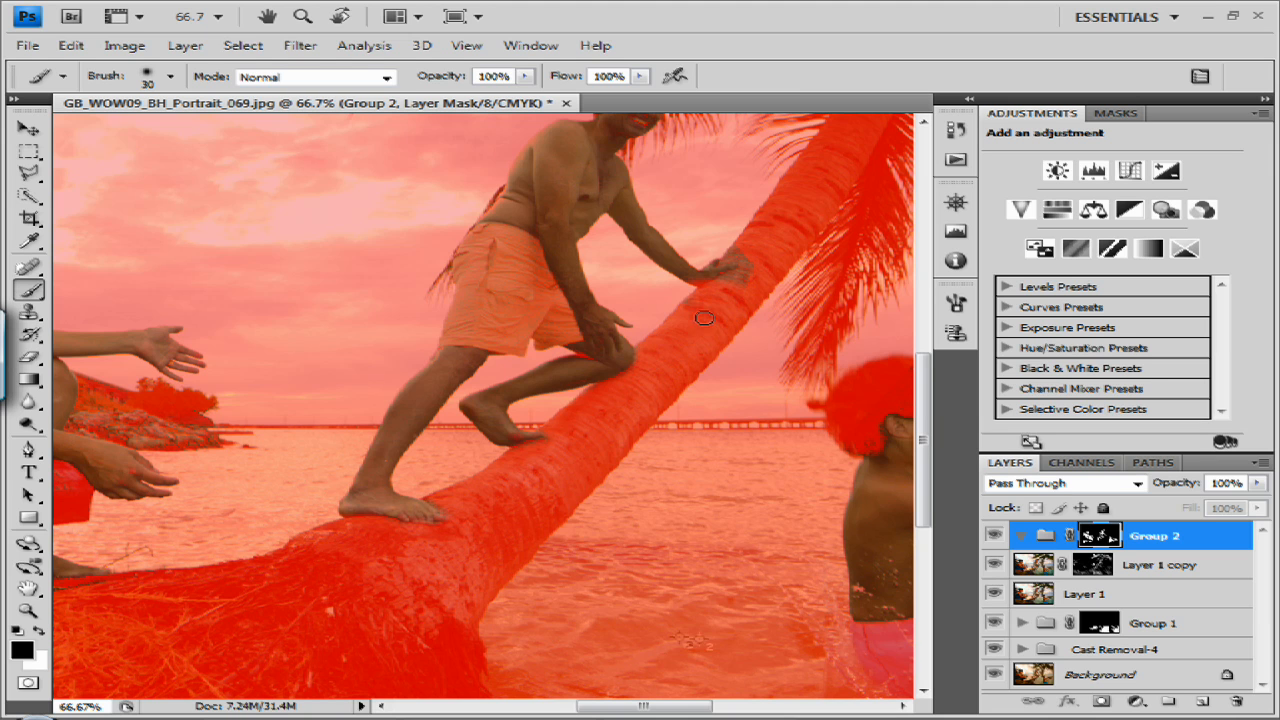
Refine the mask around the man's hand on the trunk, alternating white and black with the brush reduced to 15.
{"action": "key", "text": "x"}
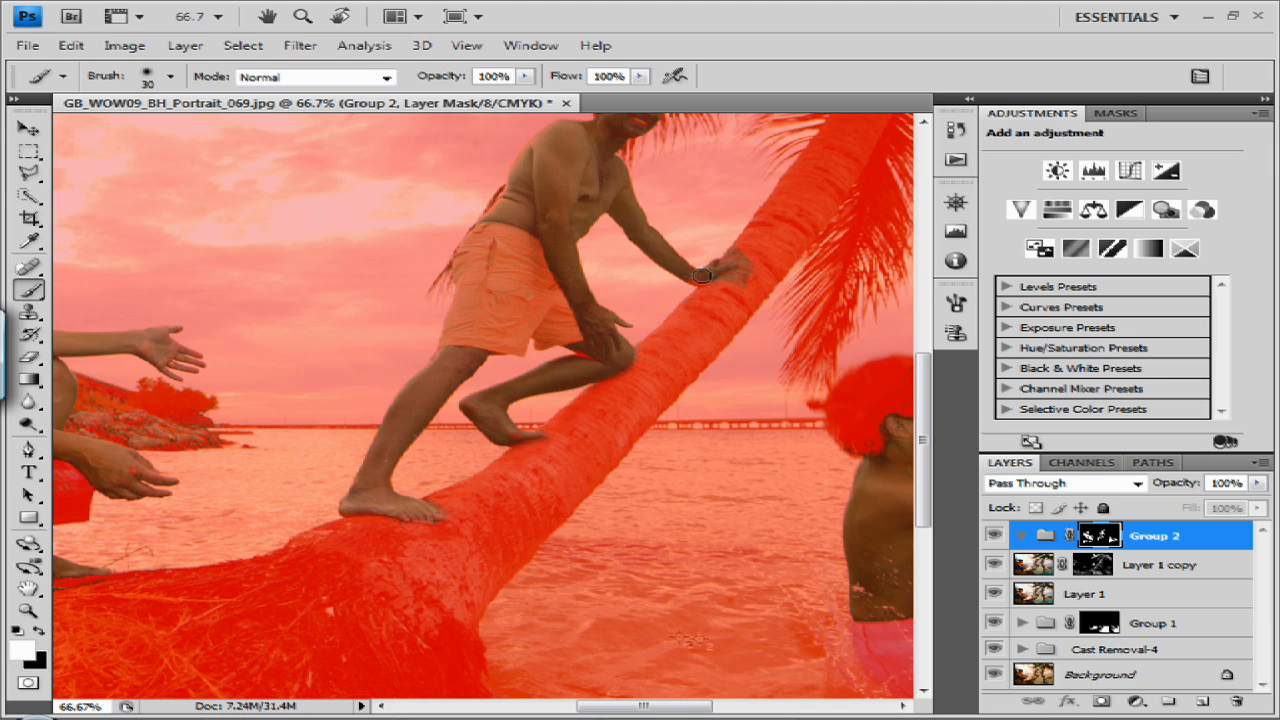
{"action": "key", "text": "x"}
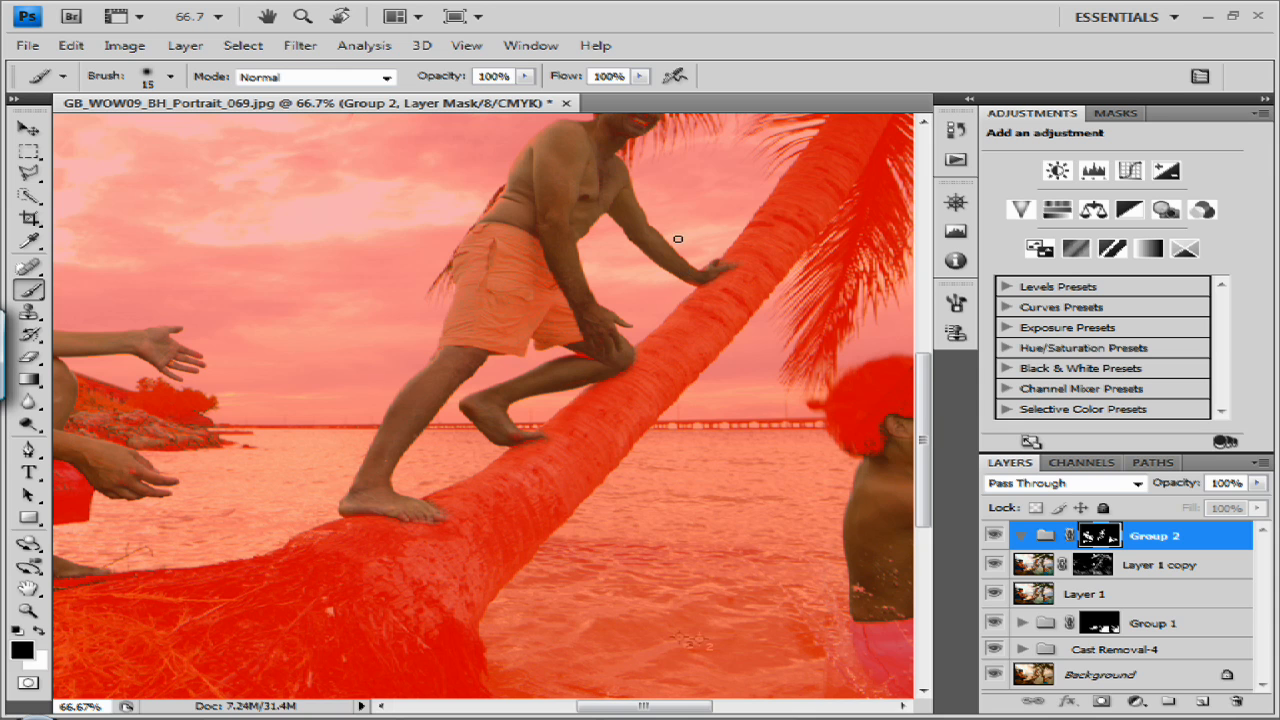
{"action": "key", "text": "x"}
Paint the man's shorts out of Group 2's mask in black with the size 15 brush.
{"action": "mouse_move", "coordinate": [627, 405]}
{"action": "left_mouse_down"}
{"action": "mouse_move", "coordinate": [586, 409]}
{"action": "mouse_move", "coordinate": [640, 380]}
{"action": "mouse_move", "coordinate": [604, 403]}
{"action": "left_mouse_up"}
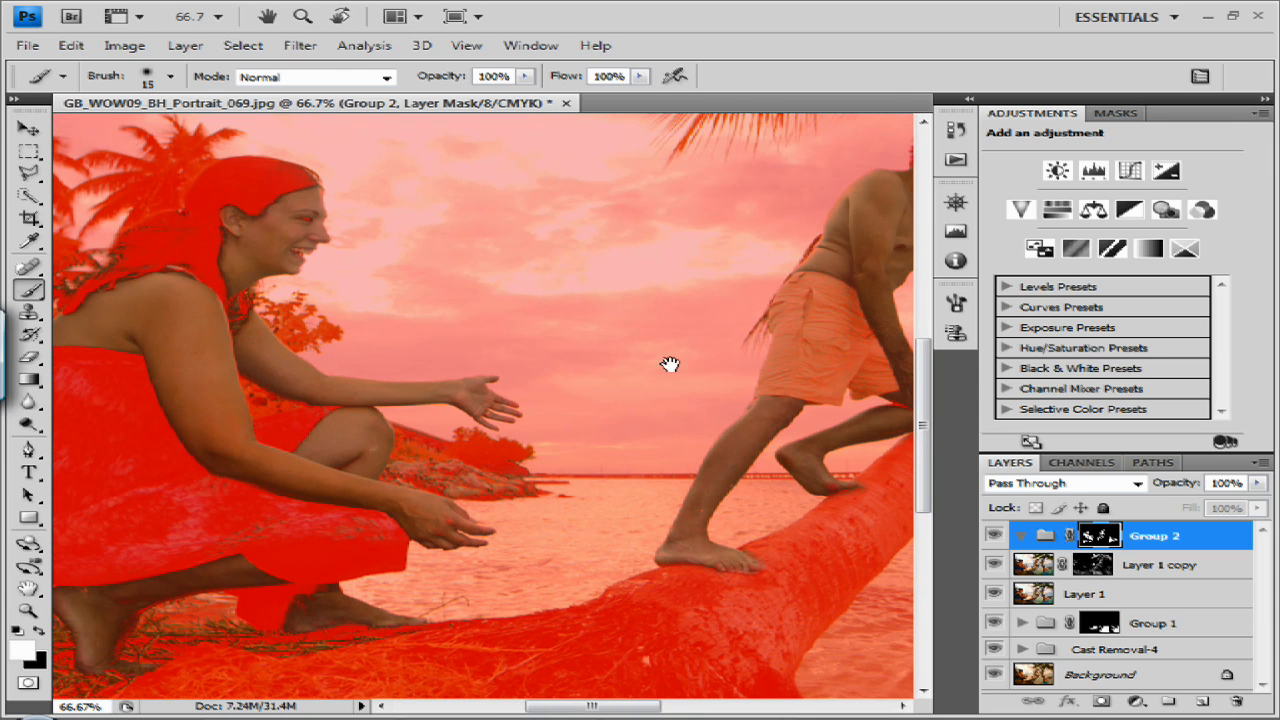
{"action": "key", "text": "x"}
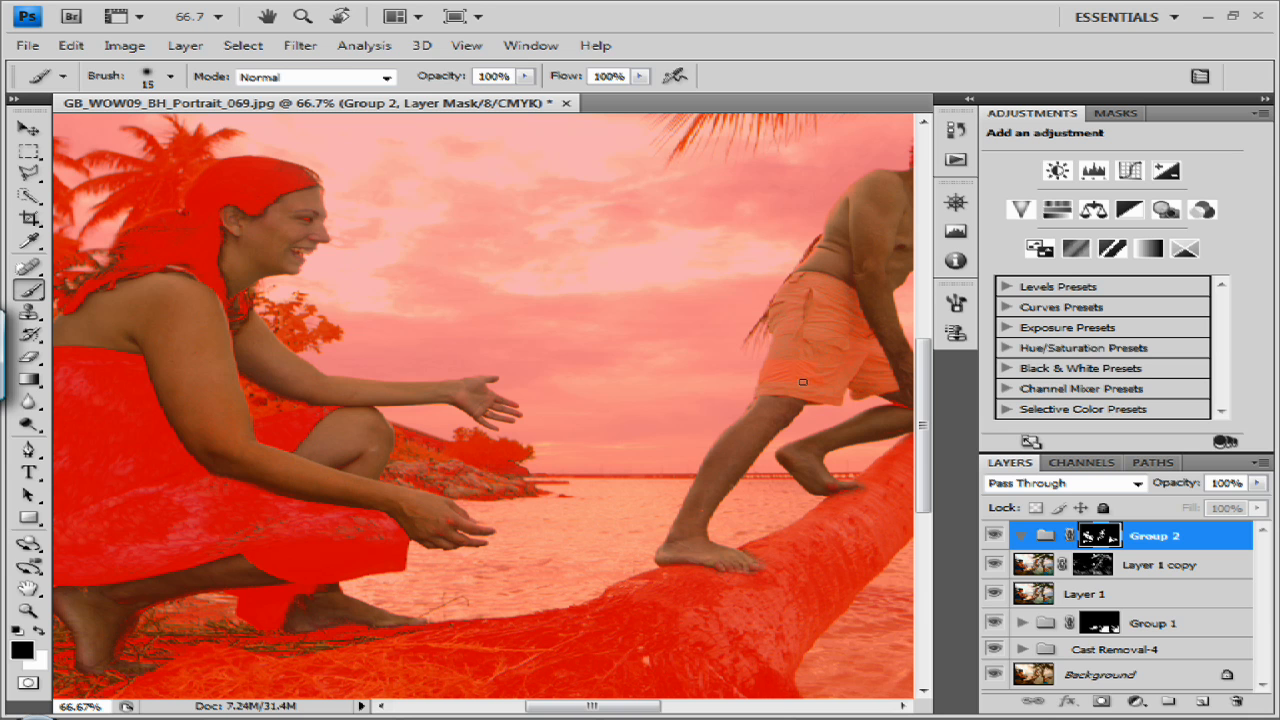
{"action": "left_click_drag", "start_coordinate": [749, 366], "coordinate": [671, 380]}
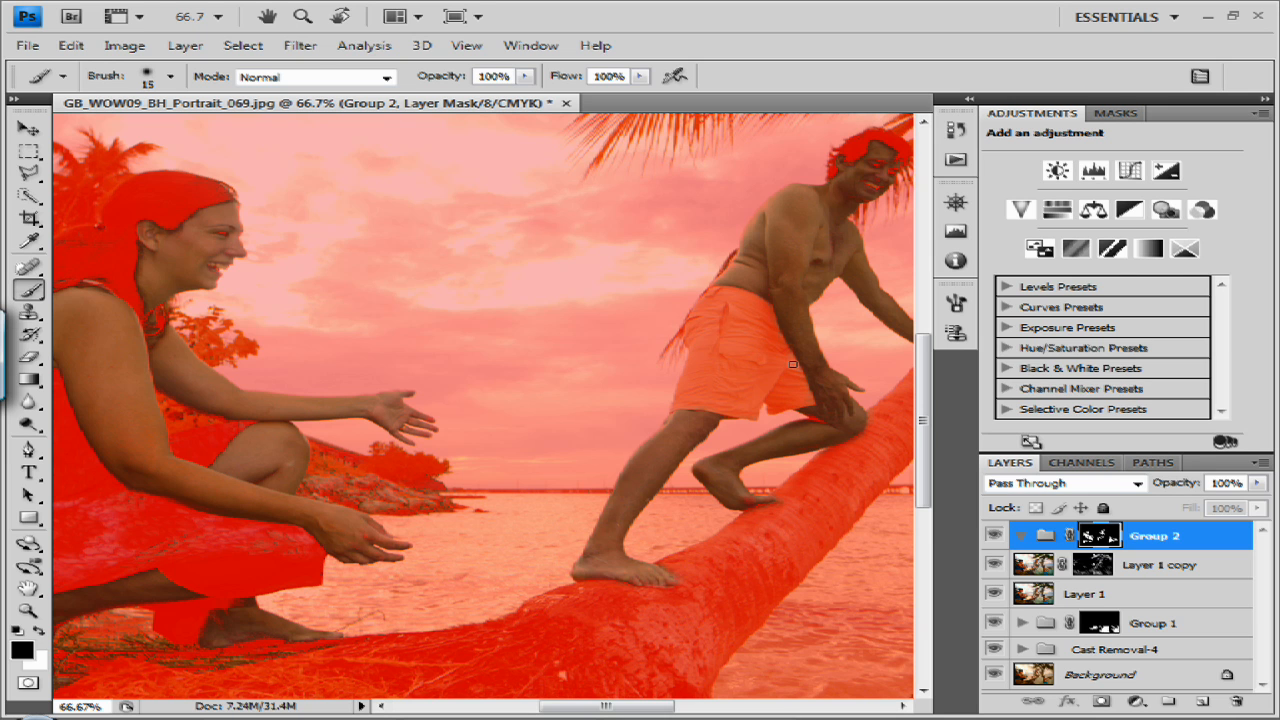
Paint the grass around the woman's rear foot out of Group 2's mask in black and hide the red mask overlay.
{"action": "key", "text": "space"}
{"action": "left_click_drag", "start_coordinate": [440, 565], "coordinate": [786, 426]}
{"action": "mouse_move", "coordinate": [472, 542]}
{"action": "left_mouse_down"}
{"action": "mouse_move", "coordinate": [521, 491]}
{"action": "mouse_move", "coordinate": [546, 517]}
{"action": "mouse_move", "coordinate": [495, 537]}
{"action": "left_mouse_up"}
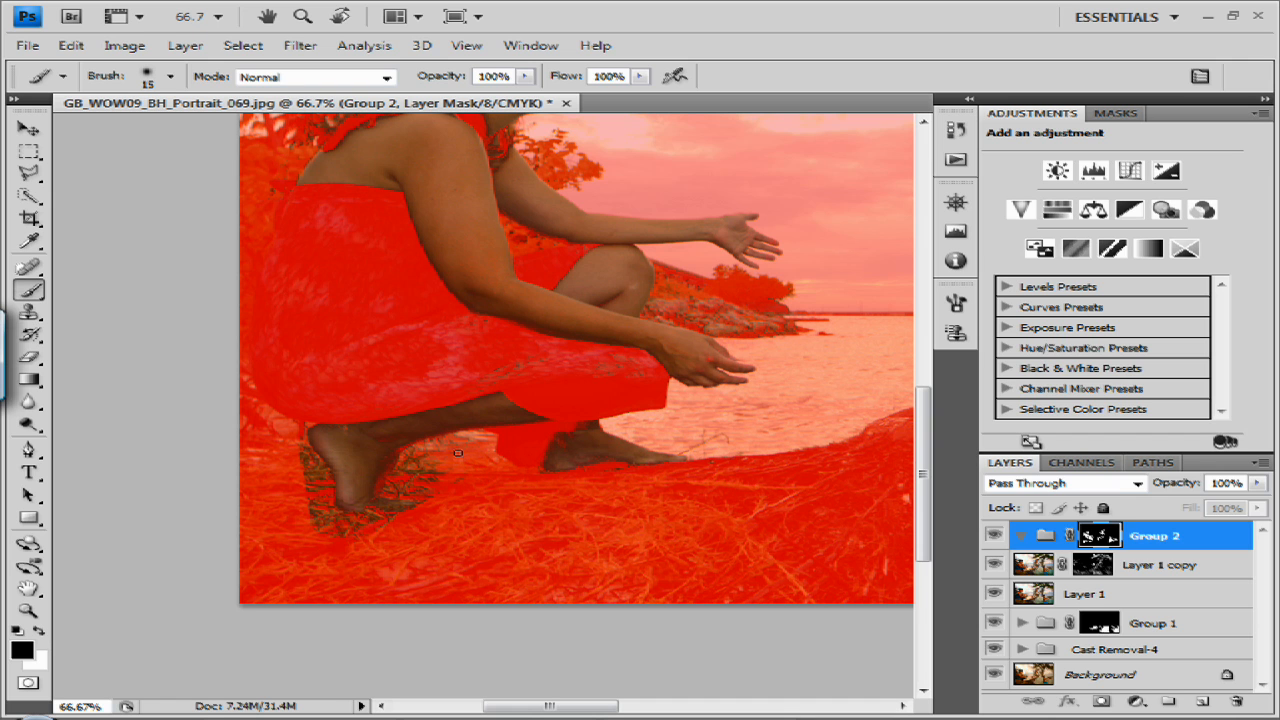
{"action": "left_click_drag", "start_coordinate": [441, 471], "coordinate": [435, 488]}
{"action": "key", "text": "backslash"}
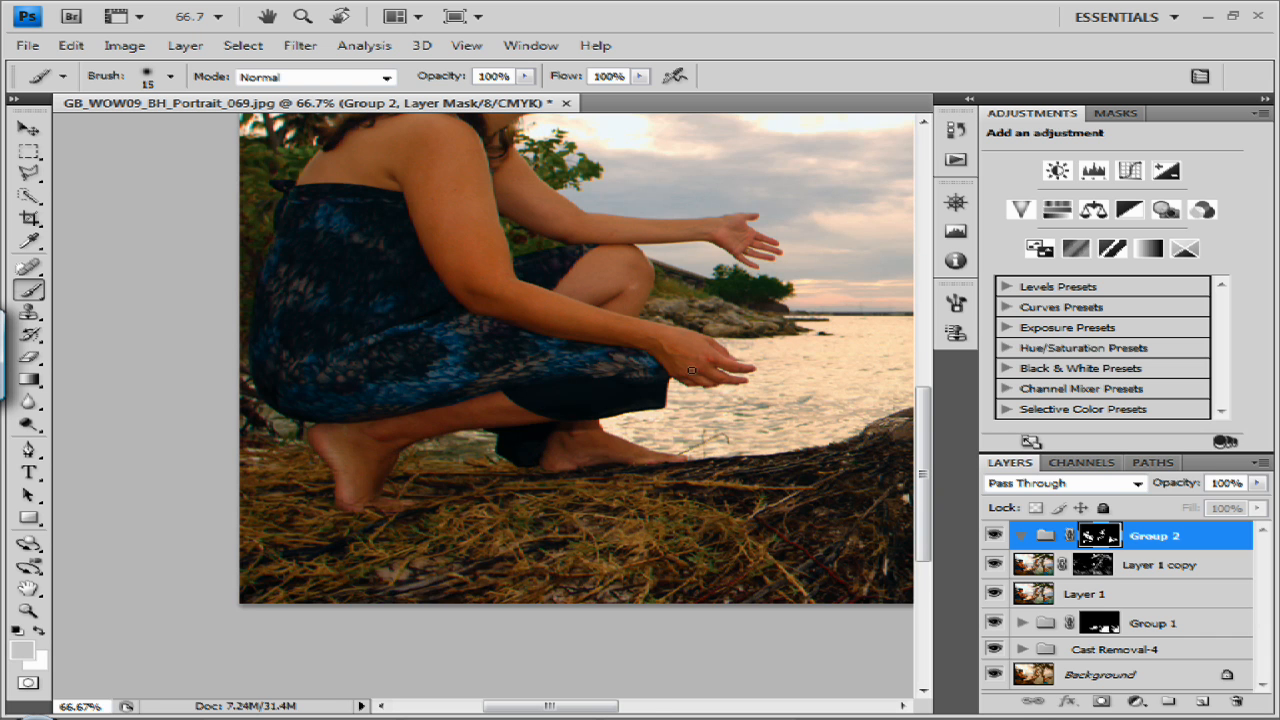
{"action": "left_click_drag", "start_coordinate": [745, 311], "coordinate": [520, 428]}
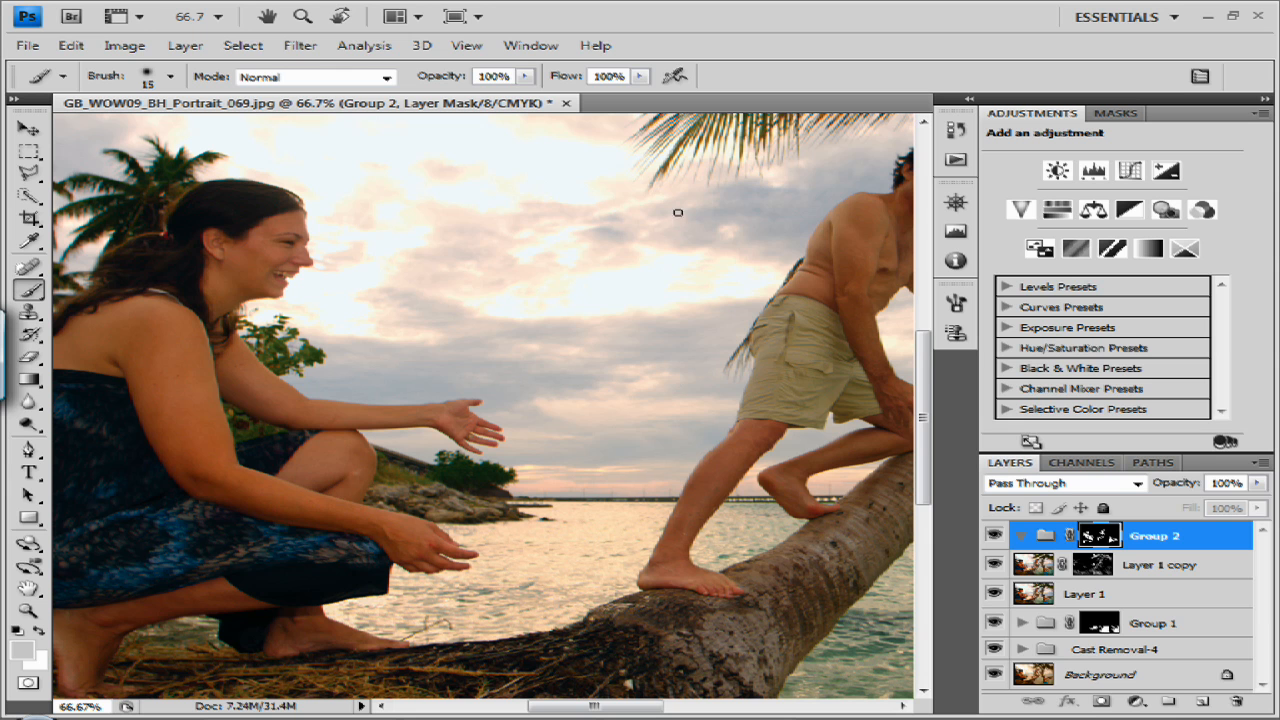
{"action": "key", "text": "ctrl+minus"}
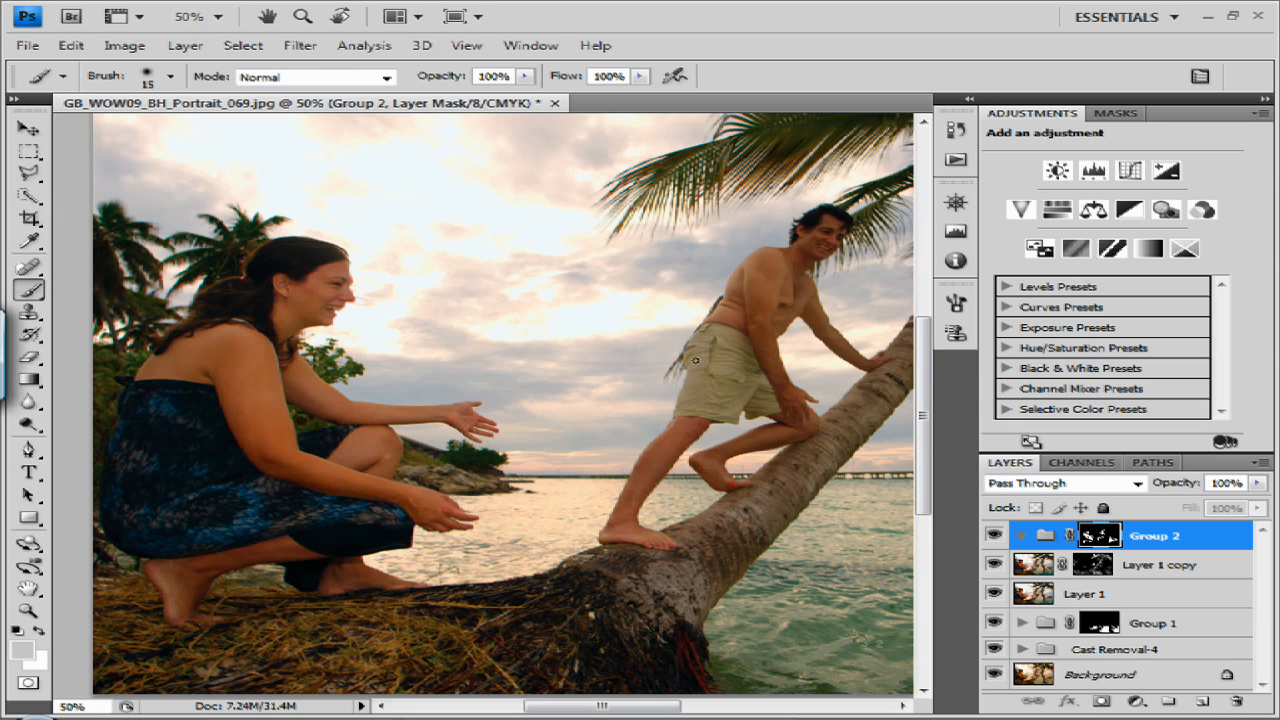
{"action": "key", "text": "ctrl+minus"}
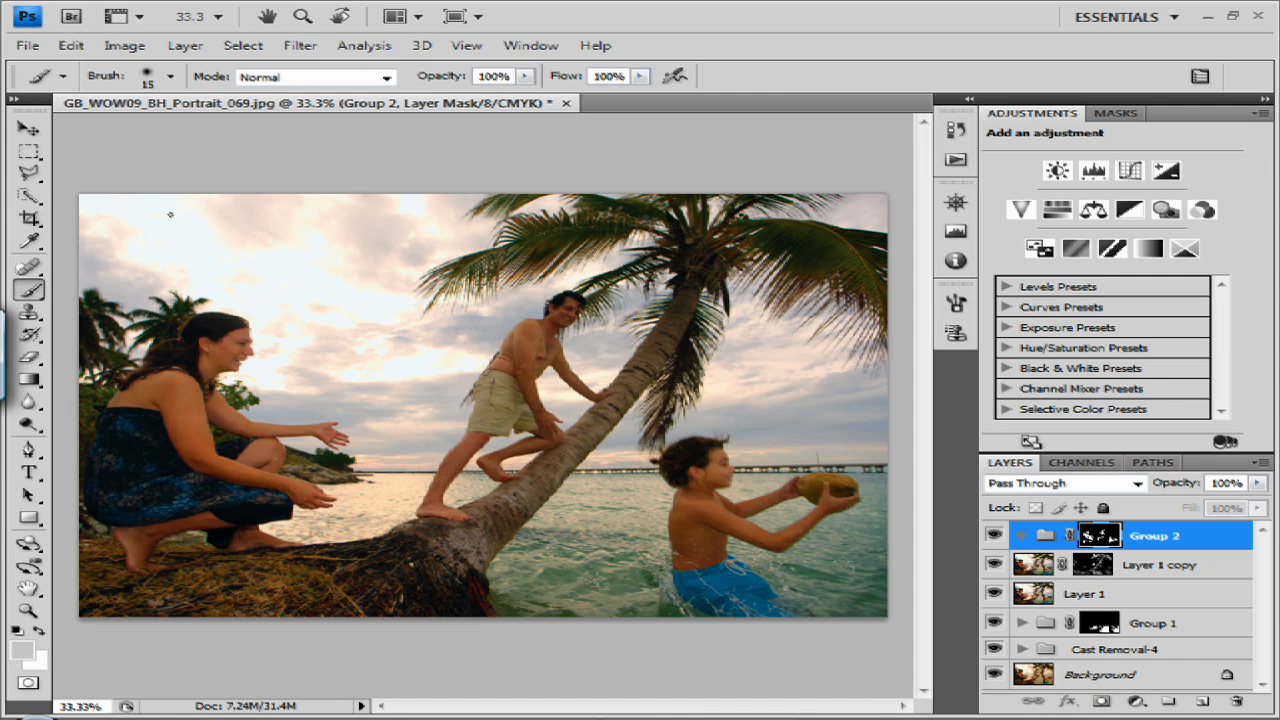
Activate the Color Sampler tool and open the Info readout as a floating window away from the people.
{"action": "left_click", "coordinate": [31, 241]}
{"action": "left_click_drag", "start_coordinate": [31, 241], "coordinate": [110, 258]}
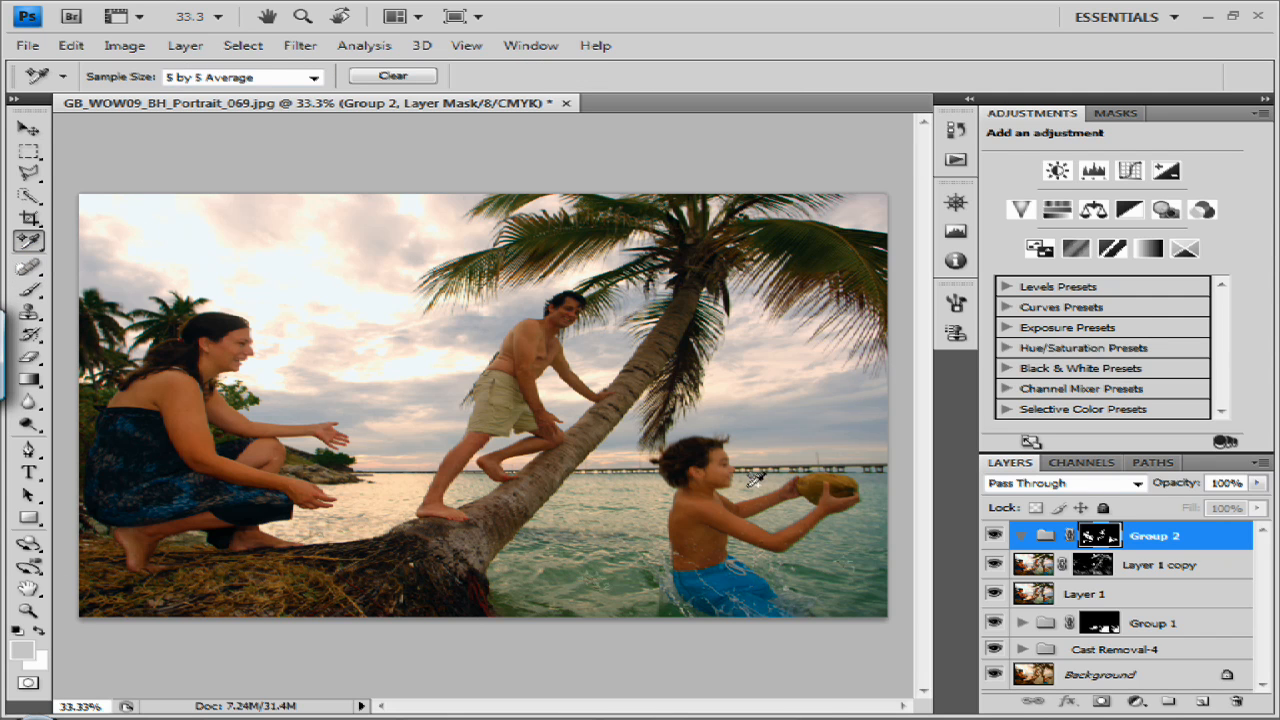
{"action": "left_click", "coordinate": [956, 260]}
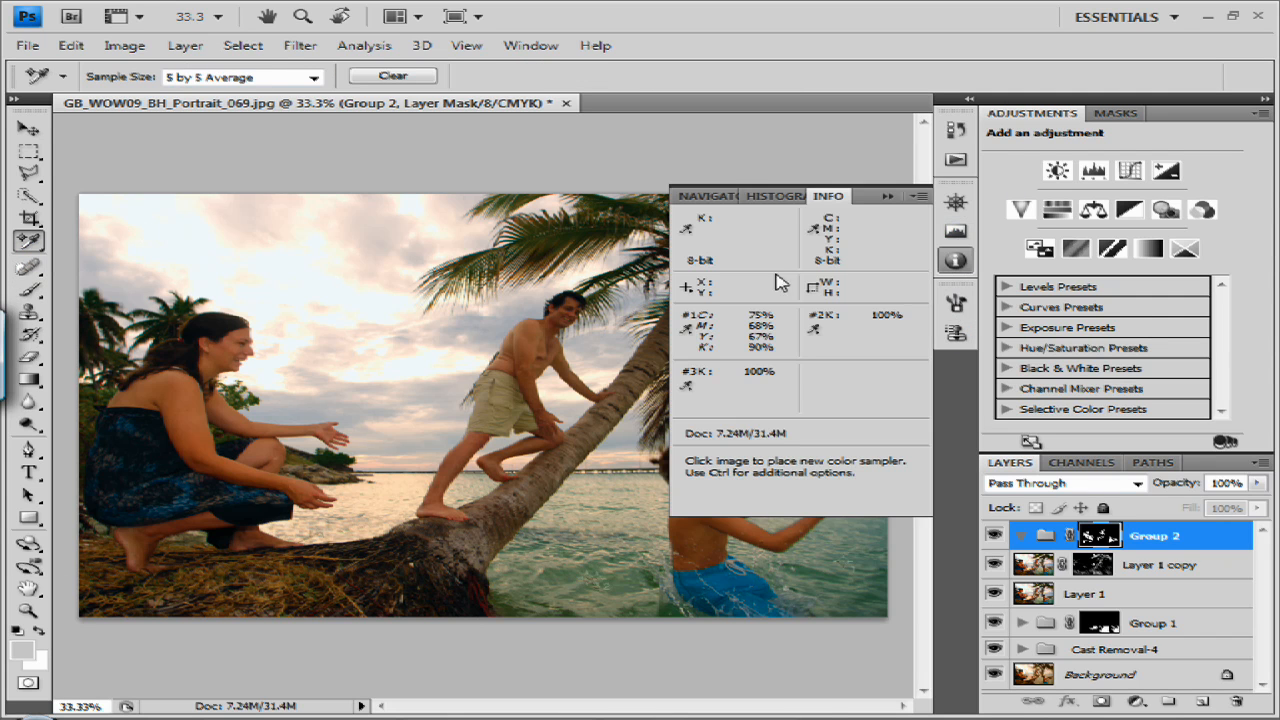
{"action": "left_click_drag", "start_coordinate": [822, 198], "coordinate": [654, 40]}
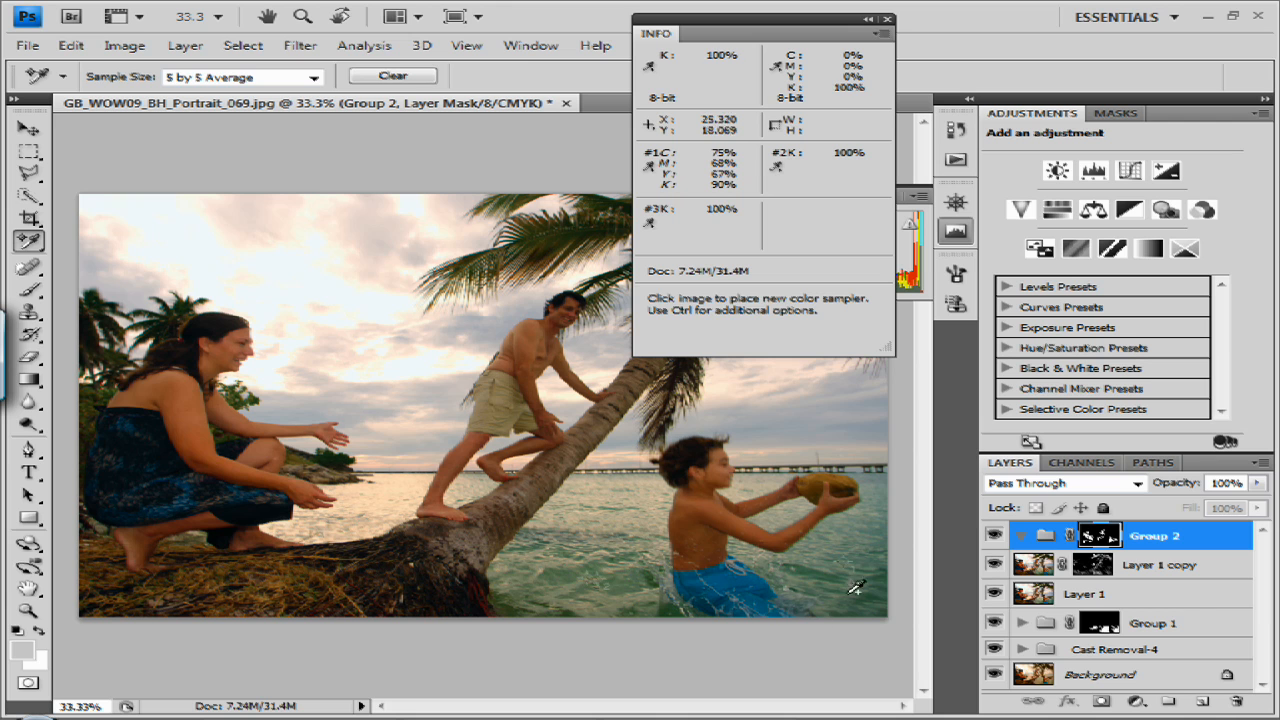
Move two existing color samplers onto the woman's cheek and shoulder, and add another sampler on her upper arm.
{"action": "key", "text": "shift"}
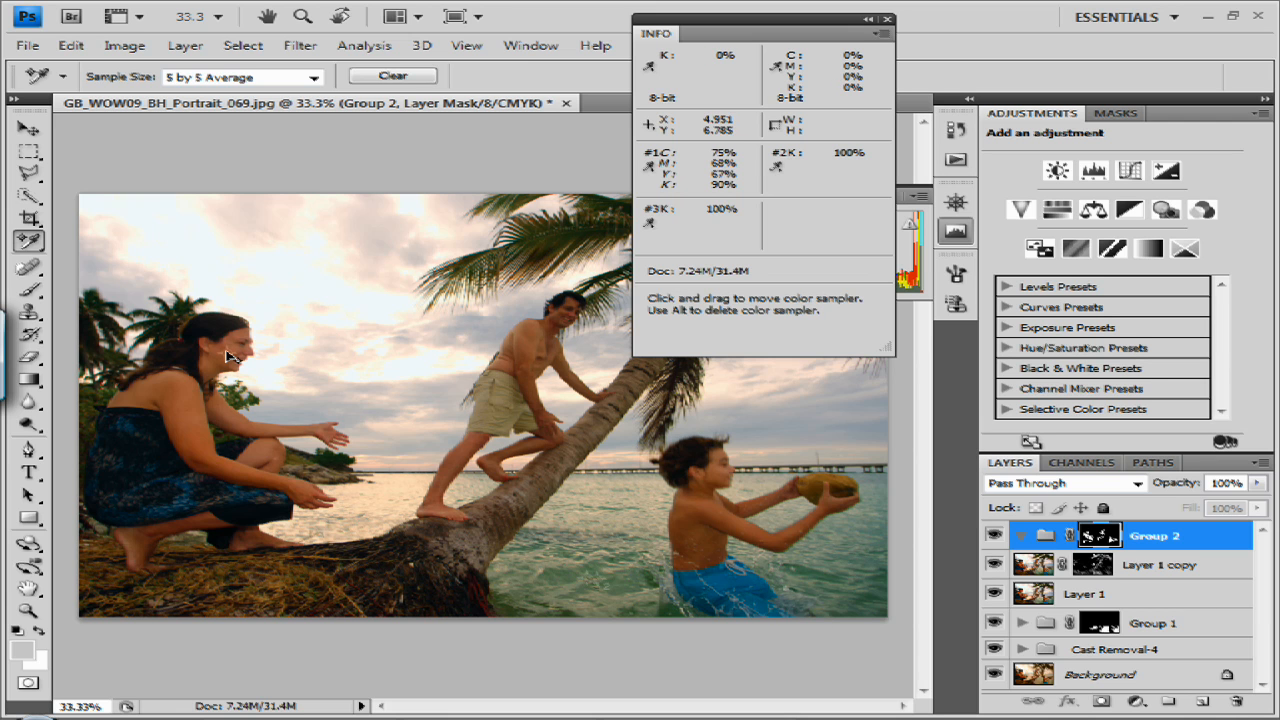
{"action": "left_click_drag", "start_coordinate": [226, 355], "coordinate": [229, 356]}
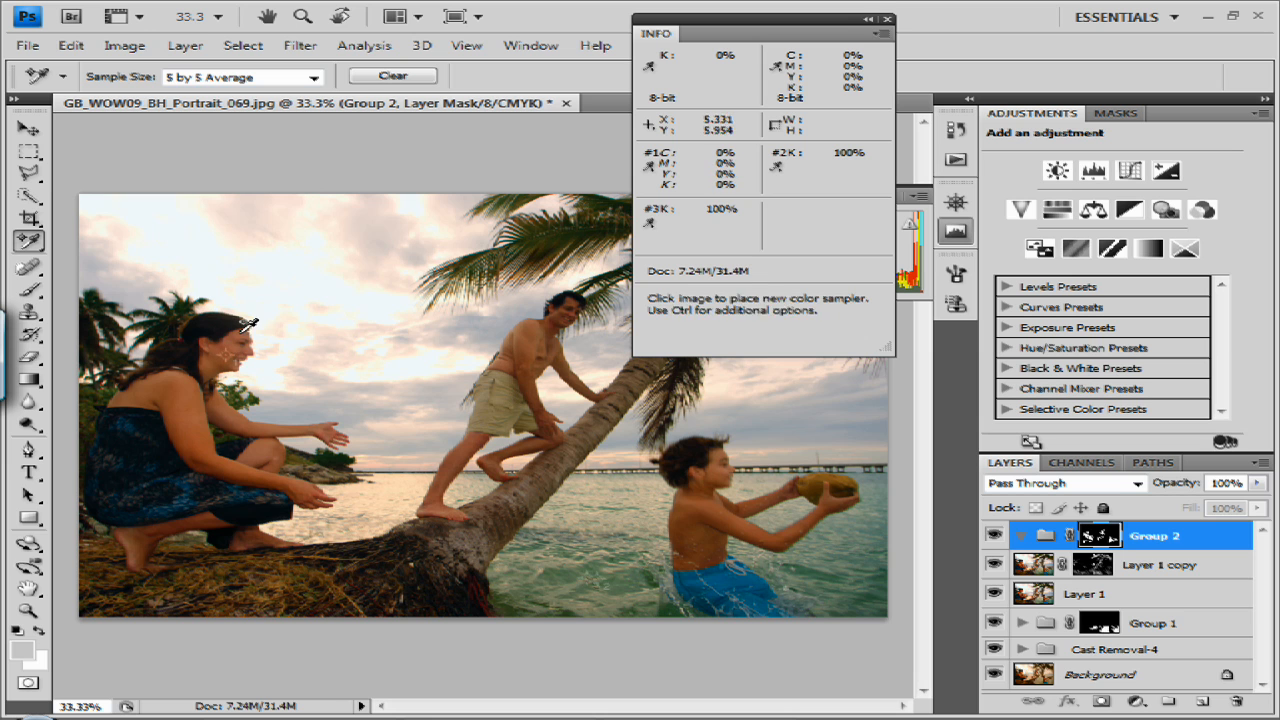
{"action": "key", "text": "shift"}
{"action": "left_click_drag", "start_coordinate": [588, 583], "coordinate": [172, 385]}
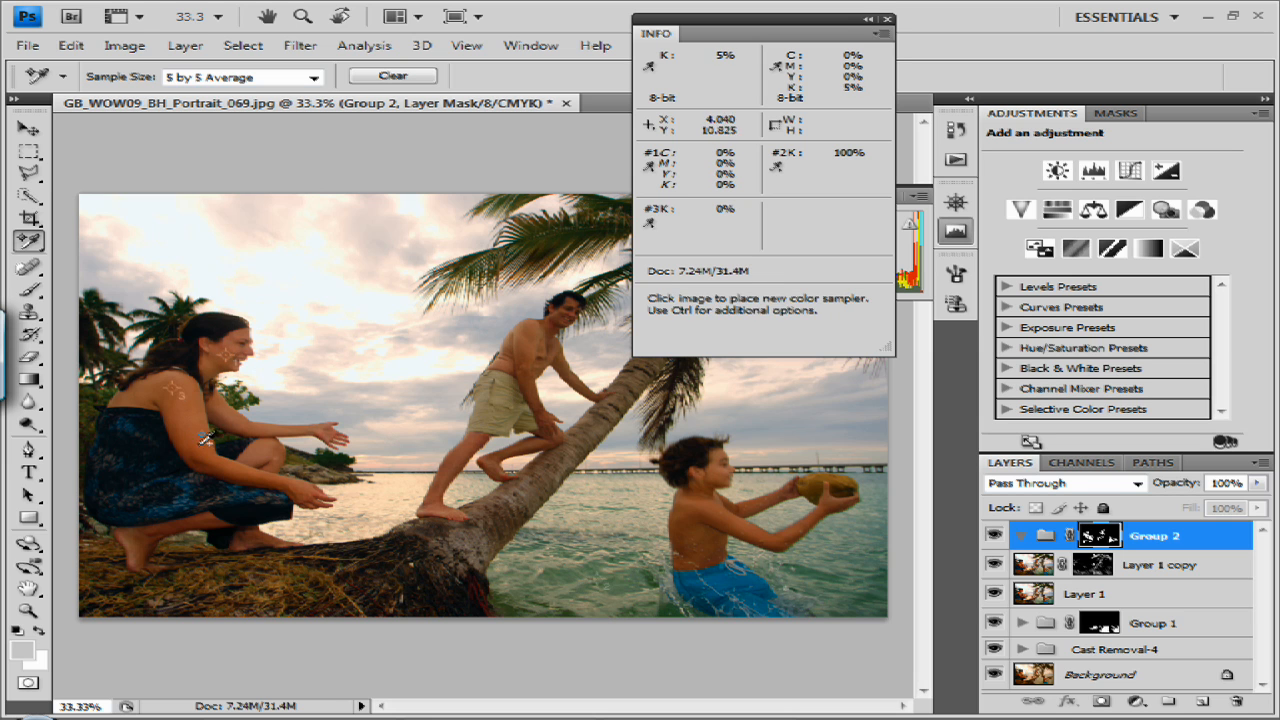
{"action": "left_click", "coordinate": [190, 438], "text": "shift"}
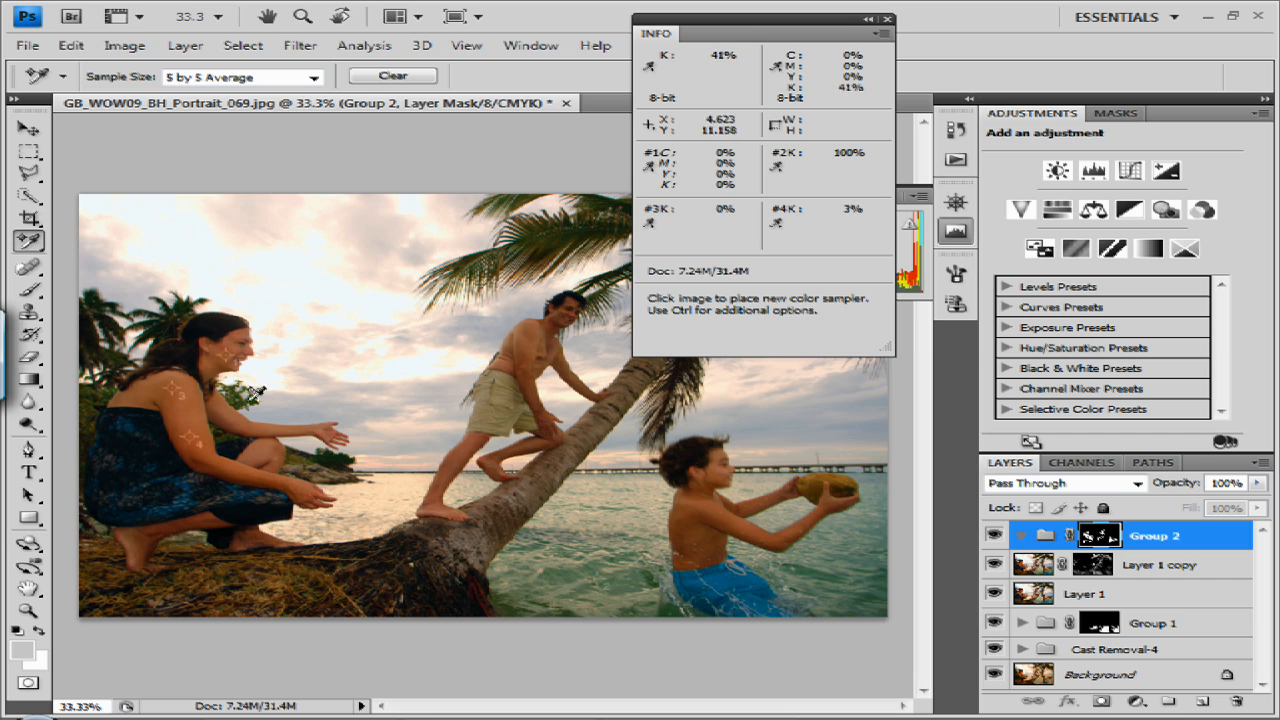
Try to add another color sampler near the woman's knee.
{"action": "key", "text": "shift"}
{"action": "left_click", "coordinate": [312, 455]}
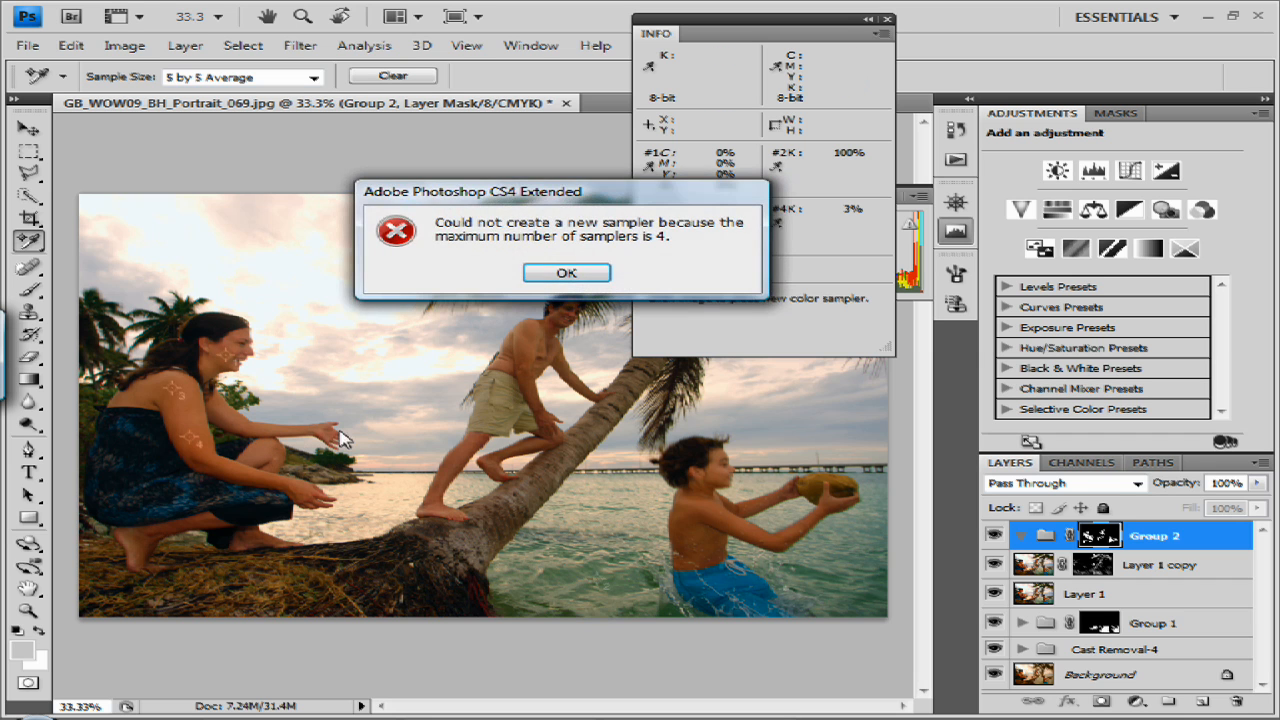
{"action": "key", "text": "Return"}
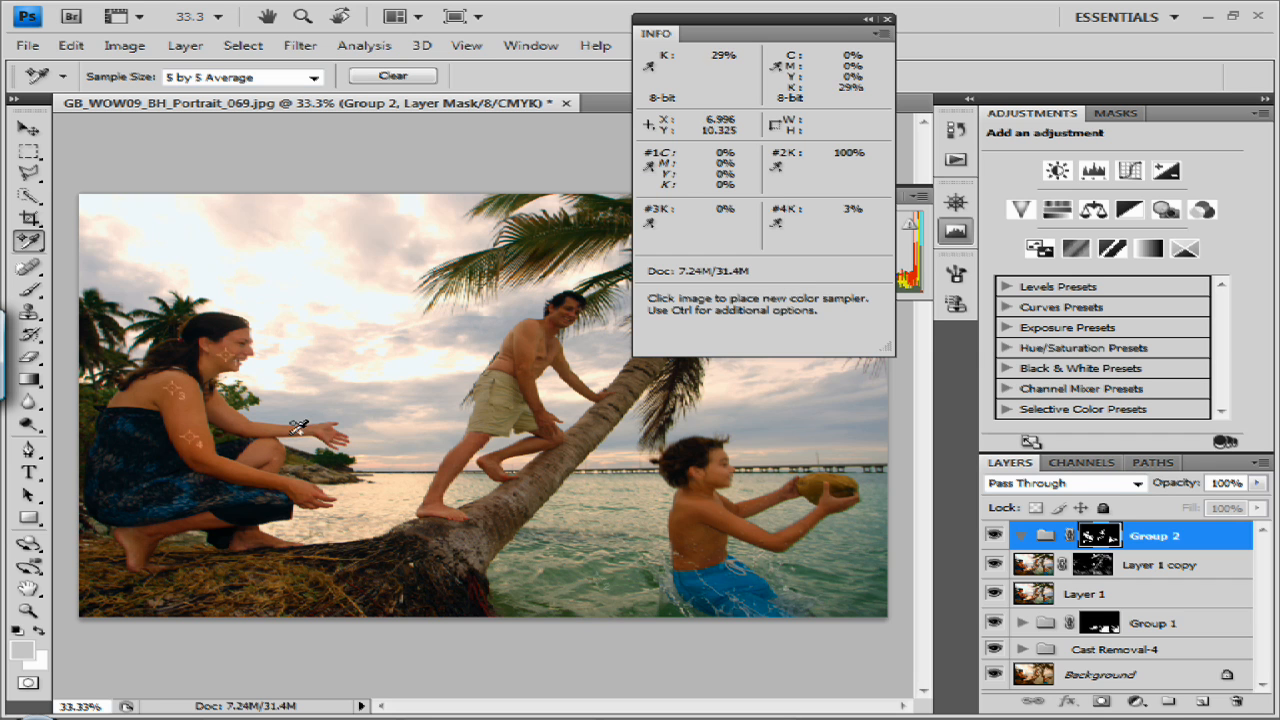
Reposition the color samplers so they sit on the woman's shoulder, knee and forearm.
{"action": "key", "text": "shift"}
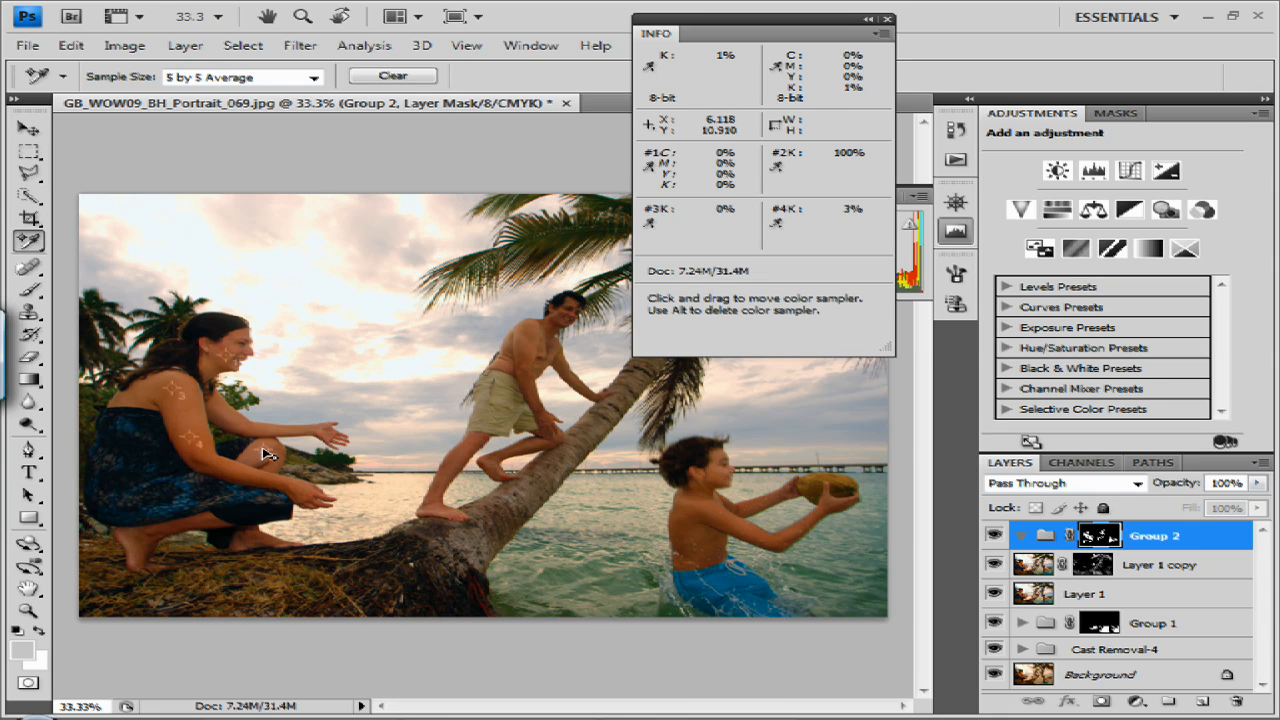
{"action": "left_click", "coordinate": [172, 391]}
{"action": "left_click_drag", "start_coordinate": [191, 438], "coordinate": [212, 465]}
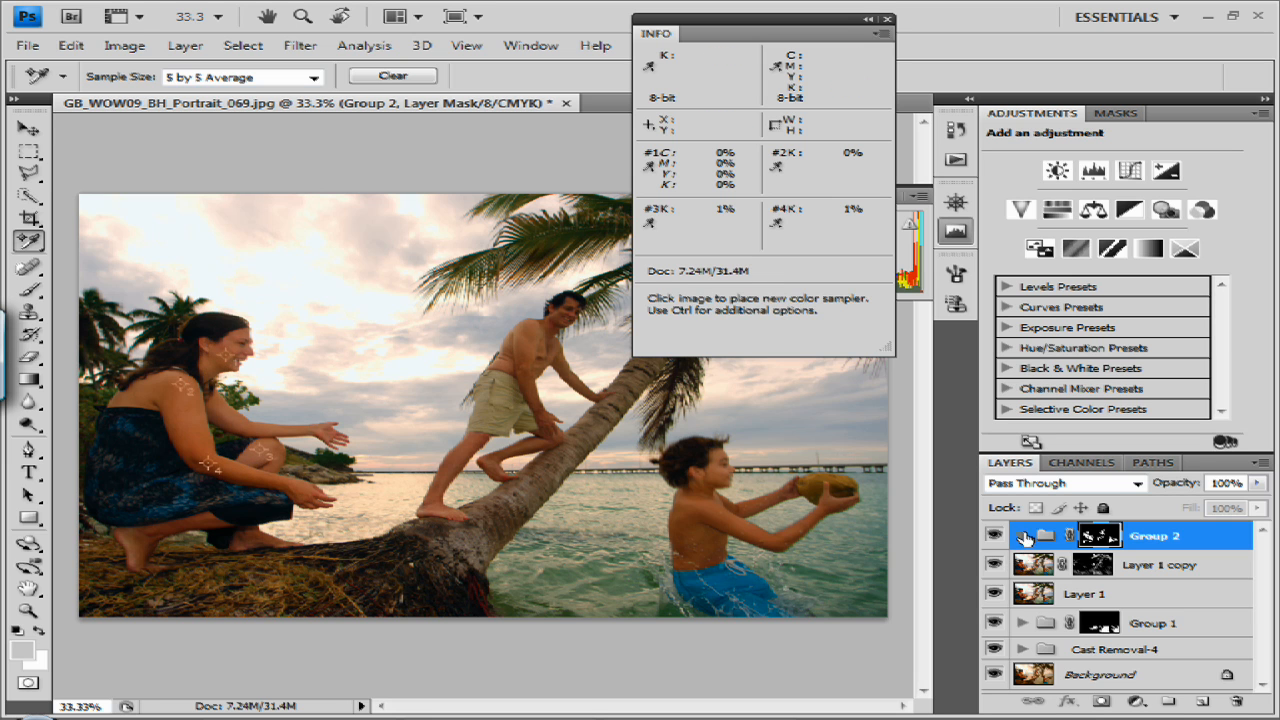
Create a new group nested inside Group 2 and name it Woman.
{"action": "left_click", "coordinate": [1166, 702]}
{"action": "left_click_drag", "start_coordinate": [1150, 553], "coordinate": [1160, 566]}
{"action": "double_click", "coordinate": [1133, 562]}
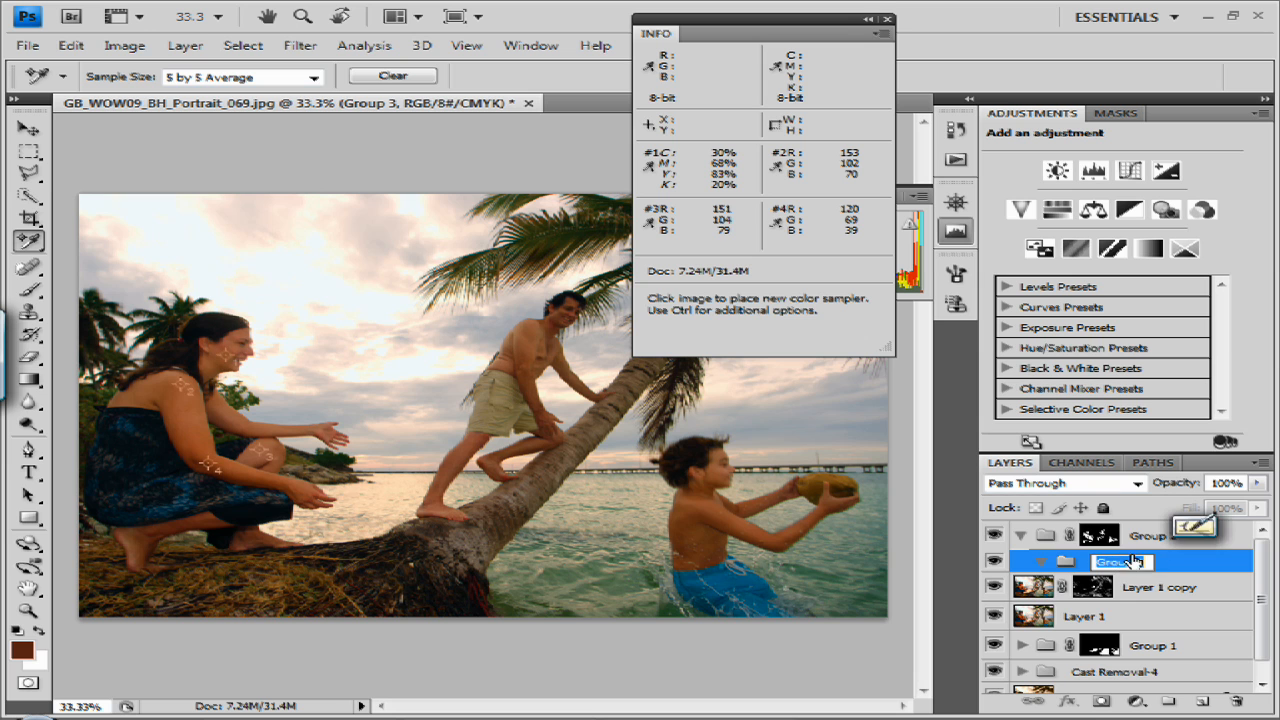
{"action": "type", "text": "Wom"}
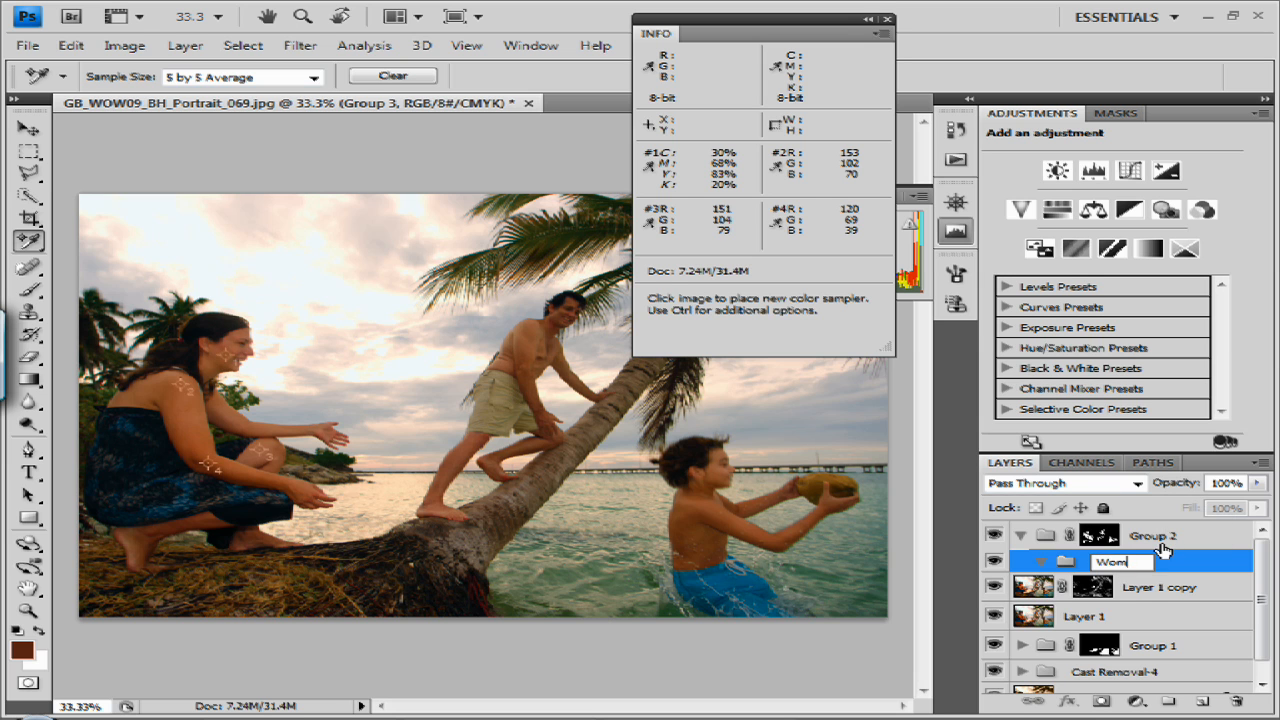
{"action": "type", "text": "an"}
{"action": "key", "text": "Return"}
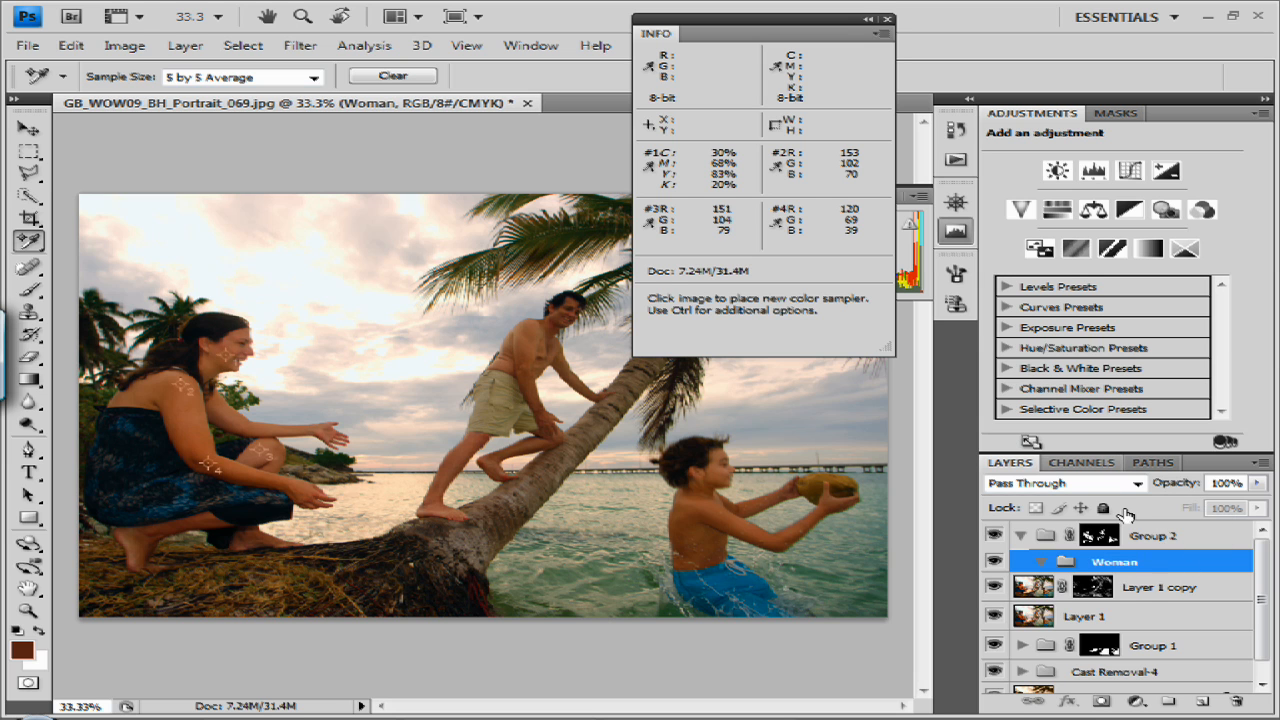
Draw an elliptical selection around the woman, about 9.5 wide by 13.4 high.
{"action": "key", "text": "m"}
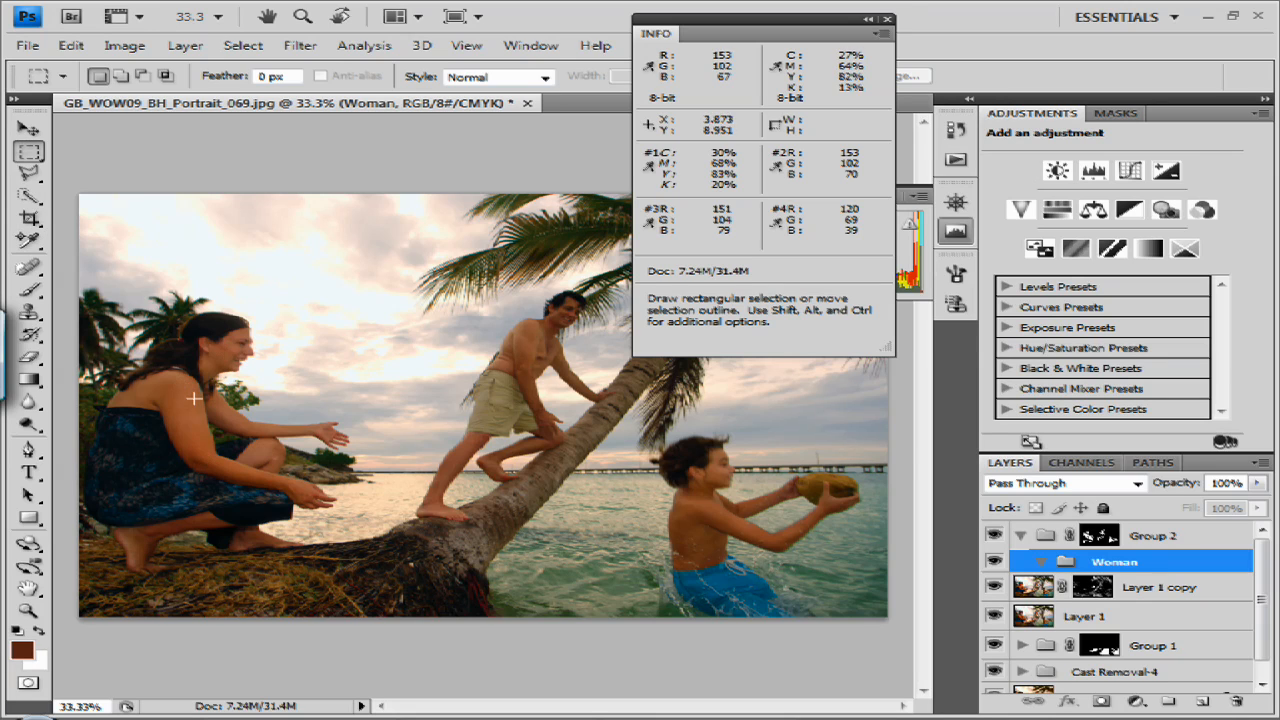
{"action": "key", "text": "shift"}
{"action": "key", "text": "shift+m"}
{"action": "left_click_drag", "start_coordinate": [120, 263], "coordinate": [364, 613]}
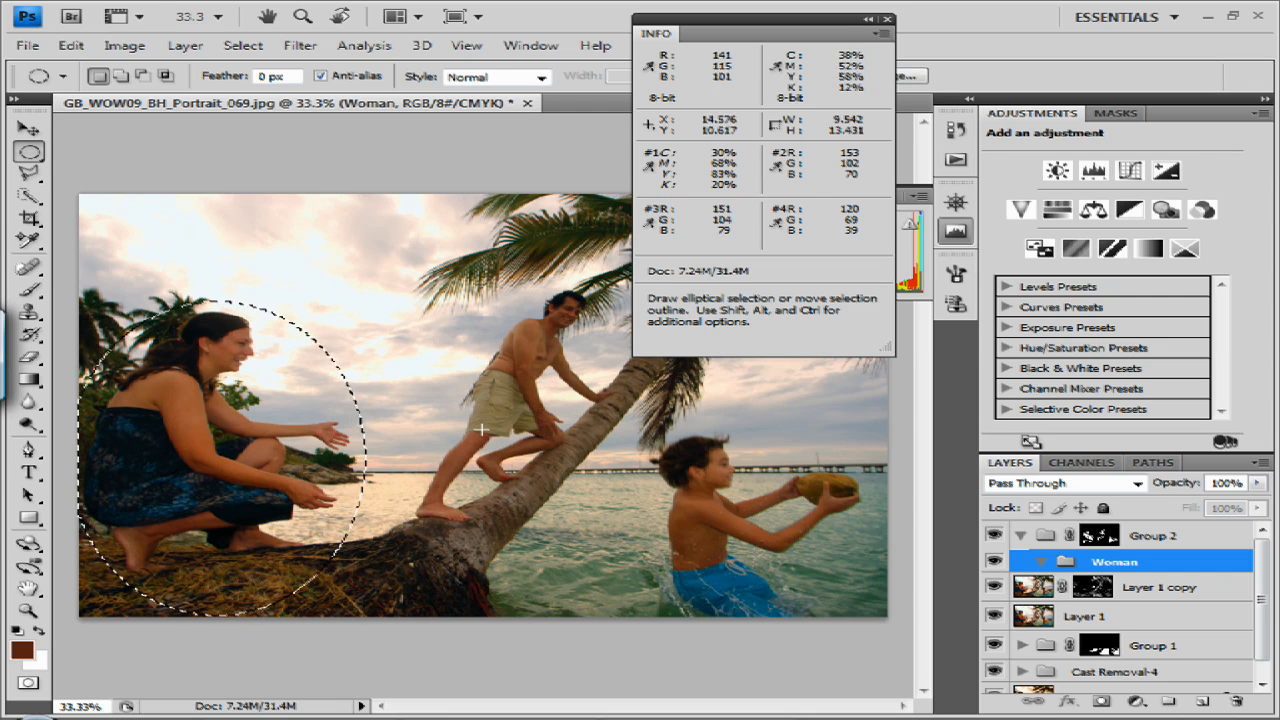
Mask the Woman group with the elliptical selection and add a Curves adjustment layer inside the group.
{"action": "left_click", "coordinate": [1101, 701]}
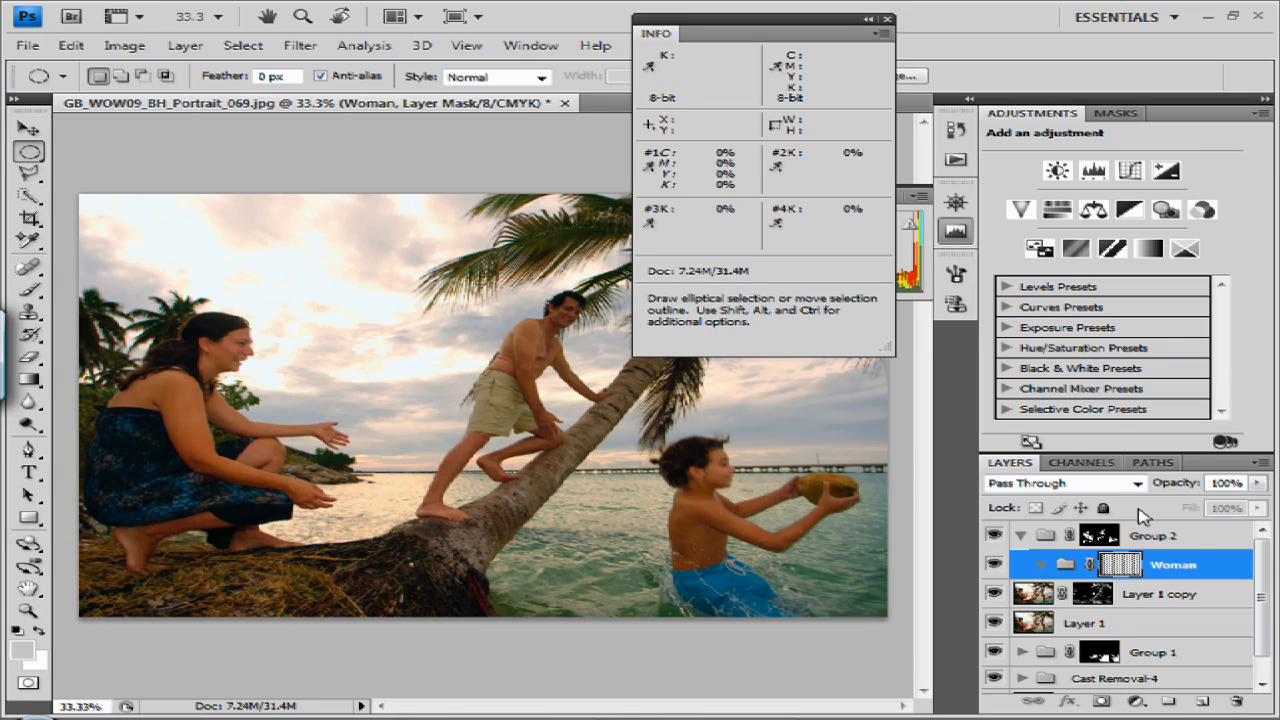
{"action": "left_click", "coordinate": [1137, 701]}
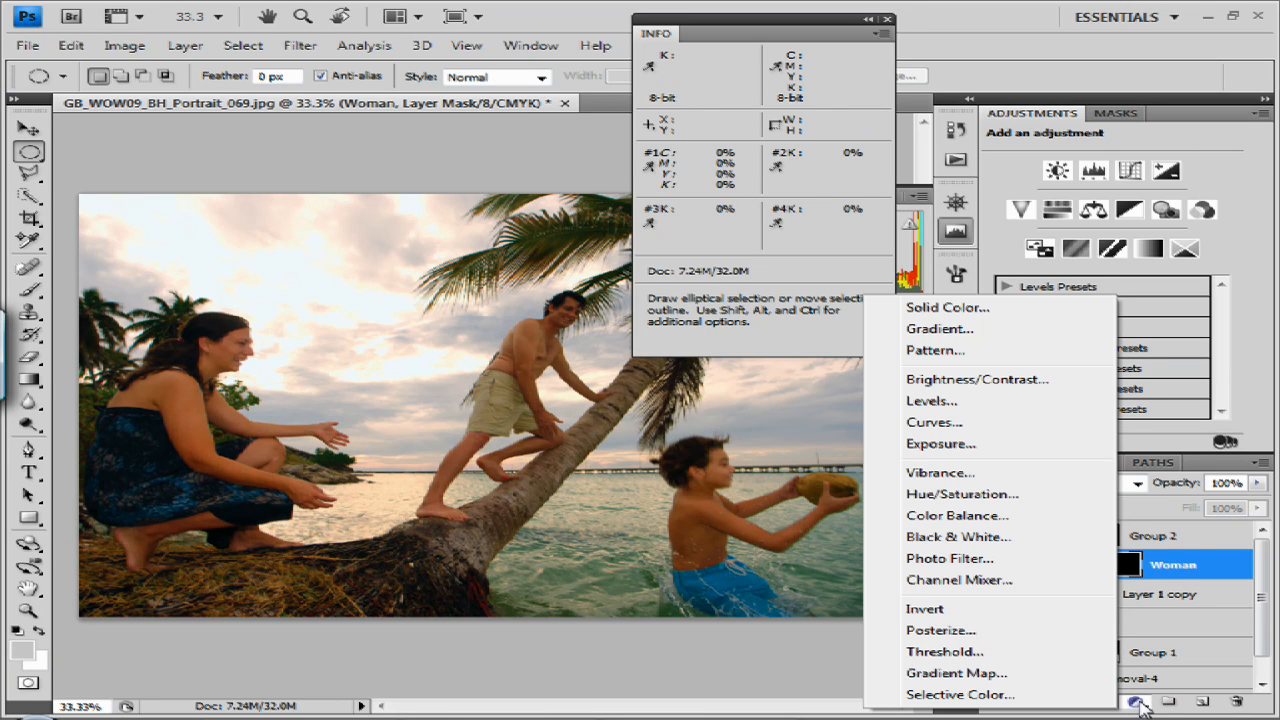
{"action": "left_click", "coordinate": [934, 422]}
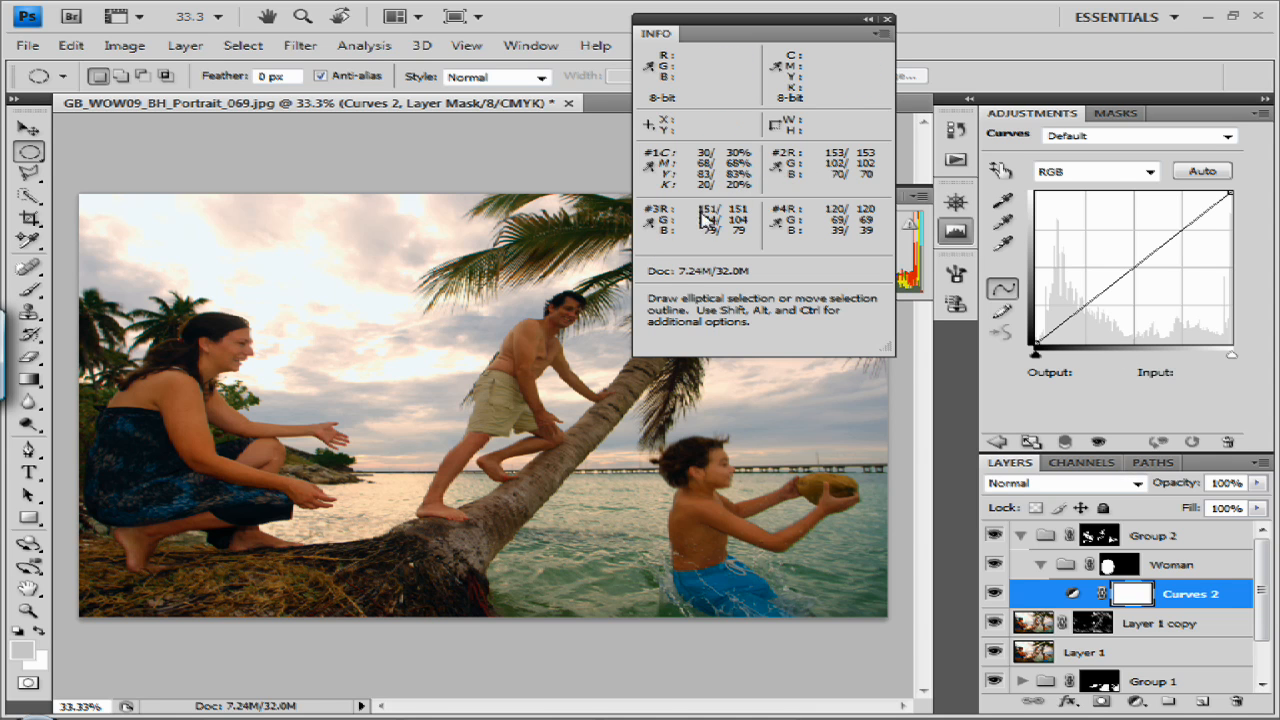
Switch the Info readouts of color samplers 2, 4 and 3 to Proof Color.
{"action": "left_click", "coordinate": [776, 166]}
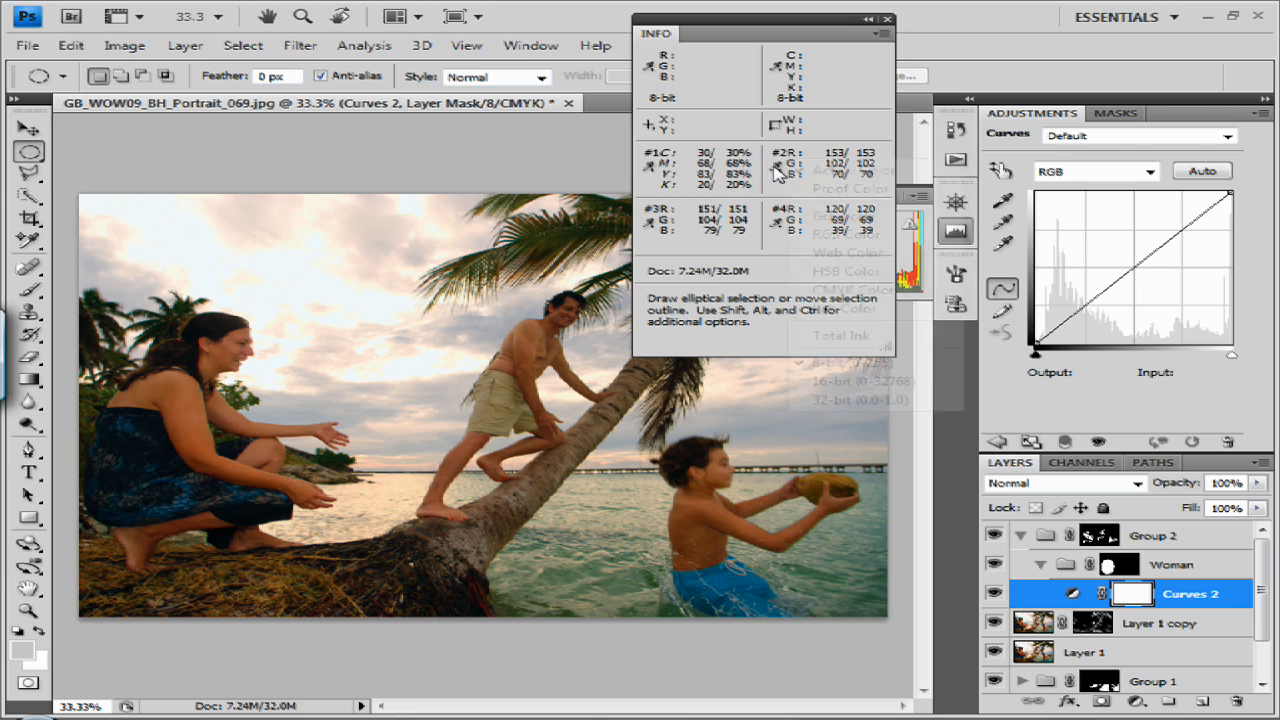
{"action": "left_click", "coordinate": [812, 190]}
{"action": "left_click", "coordinate": [779, 228]}
{"action": "left_click", "coordinate": [812, 245]}
{"action": "left_click", "coordinate": [648, 222]}
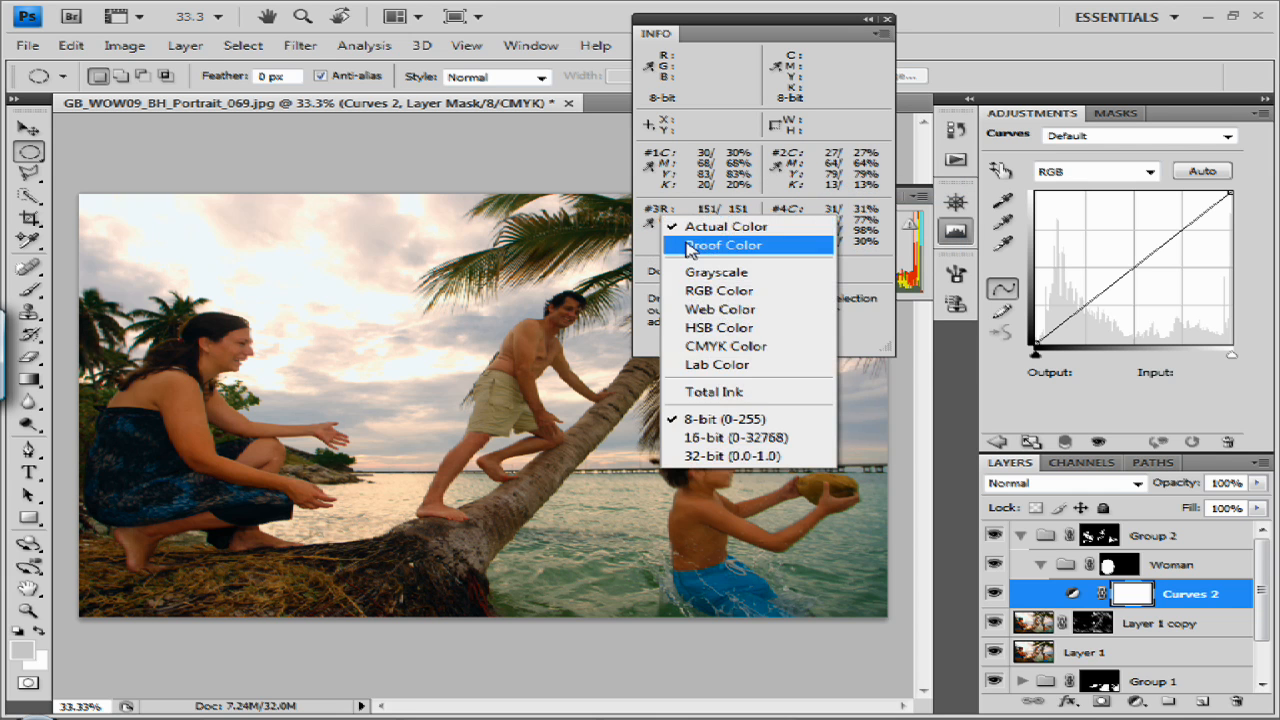